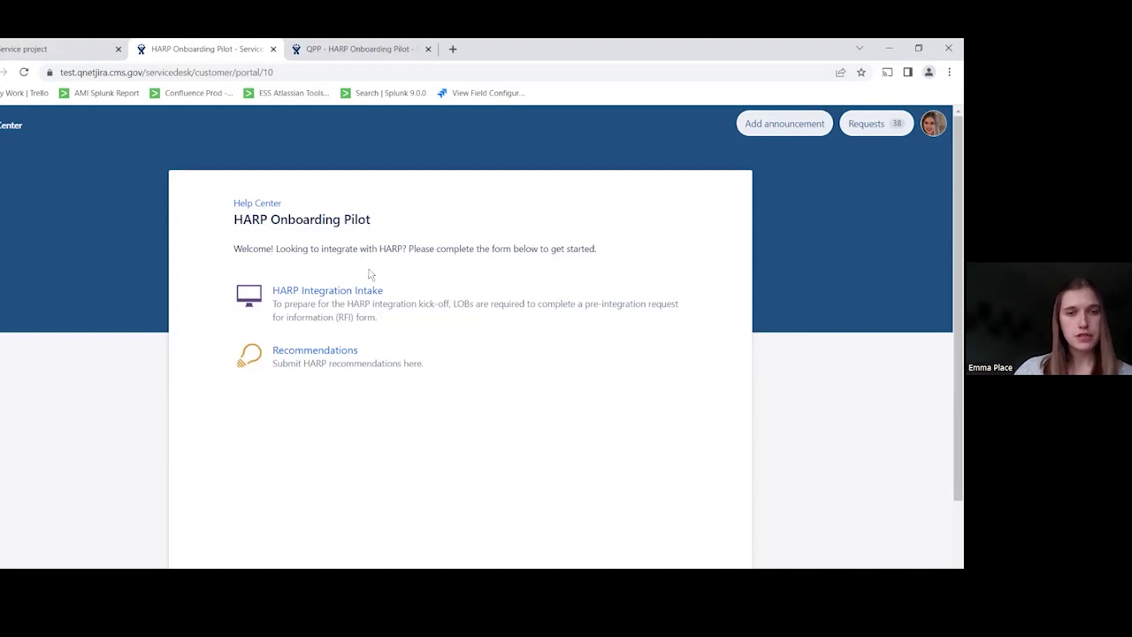
- Start a HARP Integration Intake request with Application Name QPP and ADO Name 'ADO Name'
left_click(359, 298)
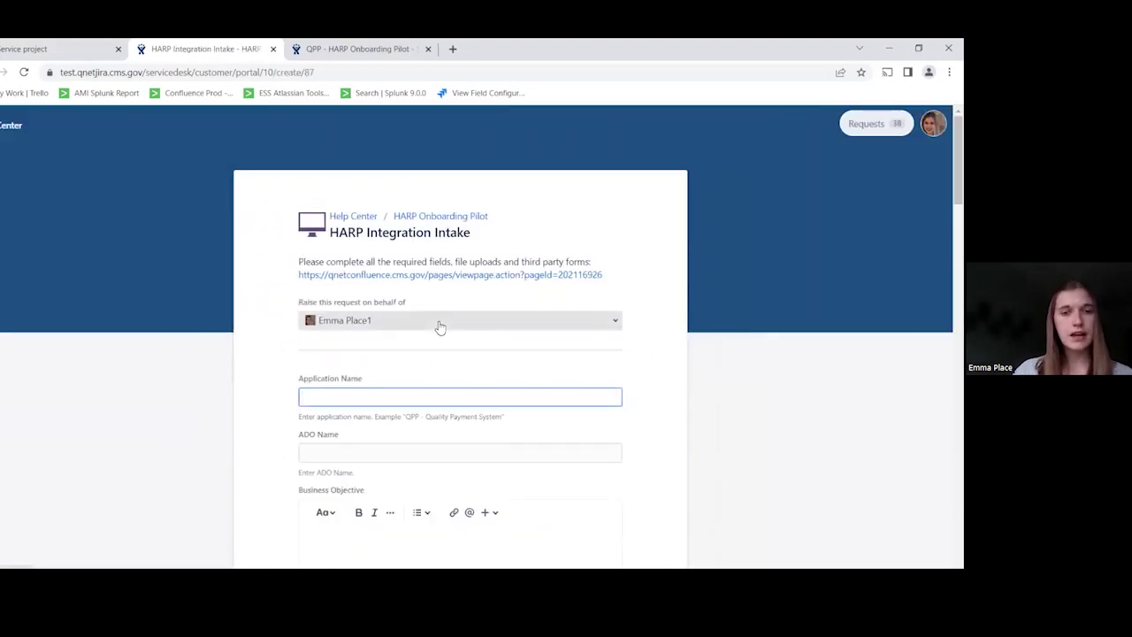
scroll(438, 320, "down", 2)
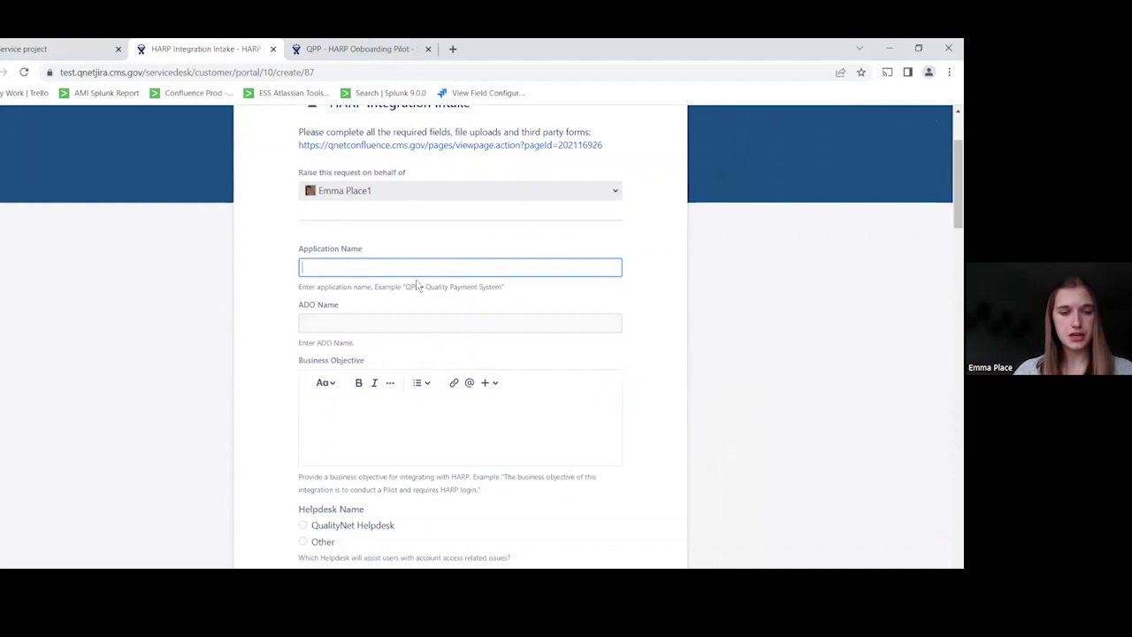
type("QPP")
left_click(327, 323)
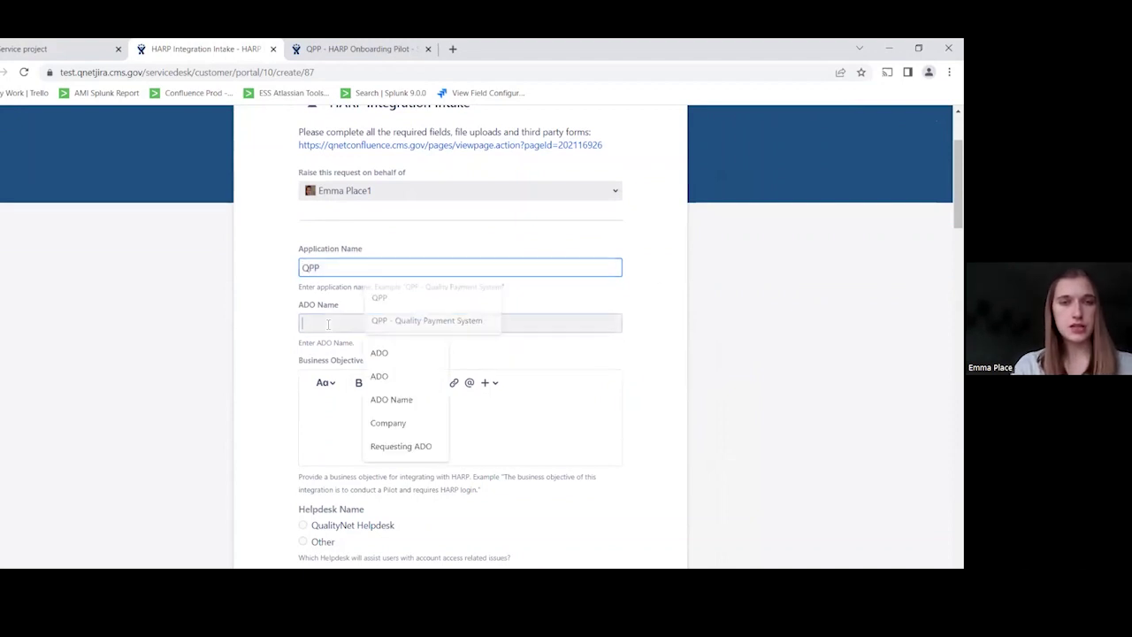
type("ADO Name")
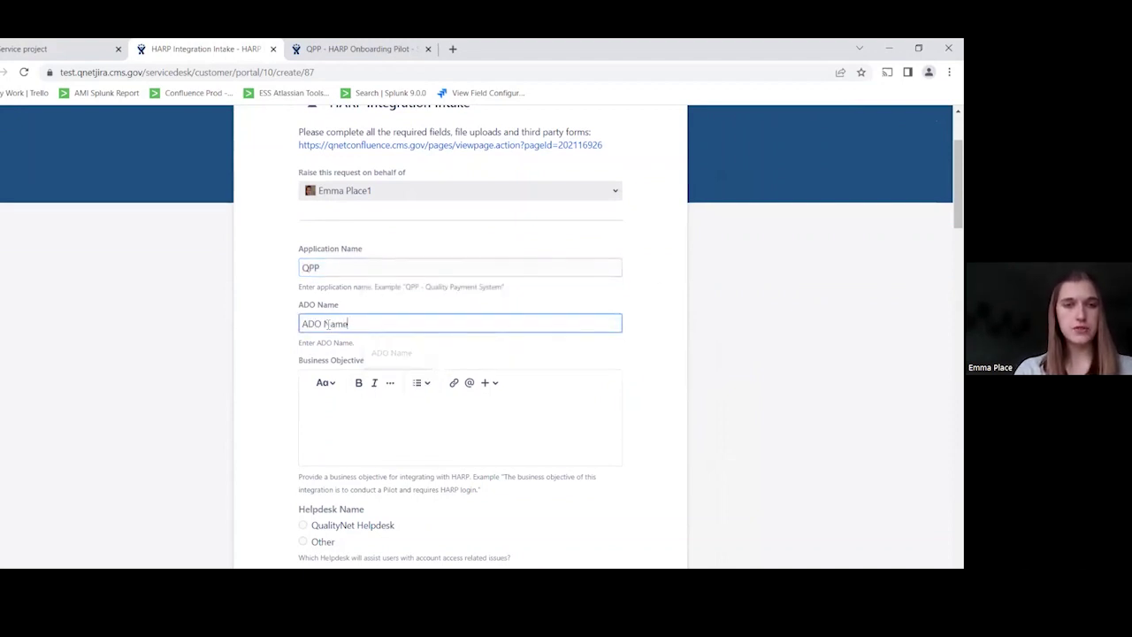
- Paste the hint's example sentence as the Business Objective and choose QualityNet Helpdesk
scroll(524, 402, "down", 1)
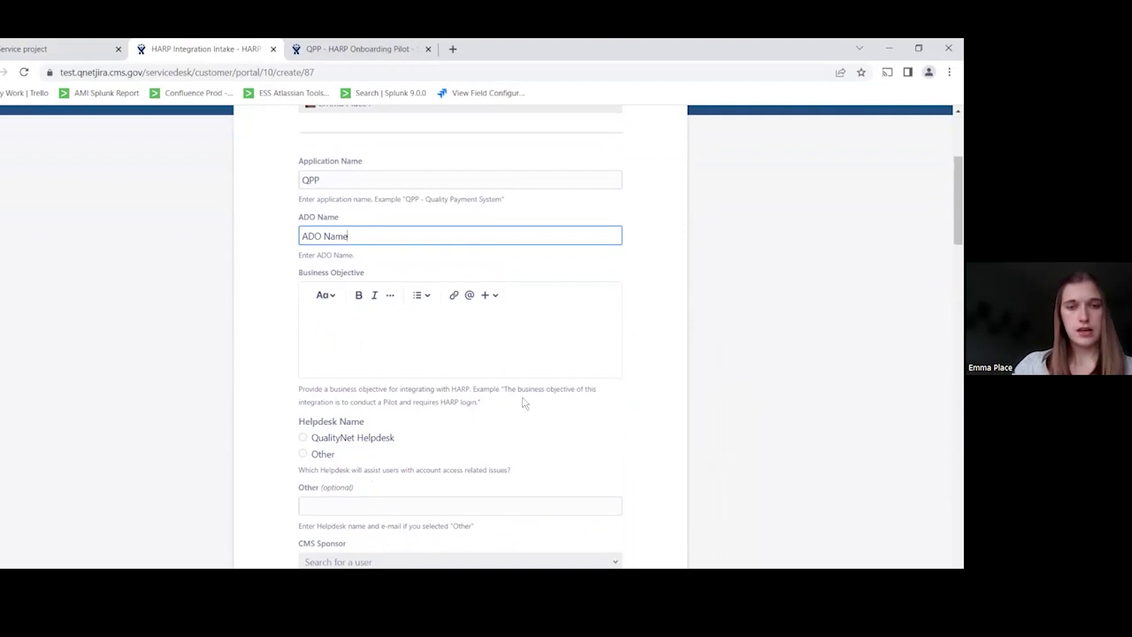
left_click_drag(478, 402, 503, 389)
key("ctrl+c")
left_click(411, 340)
key("ctrl+v")
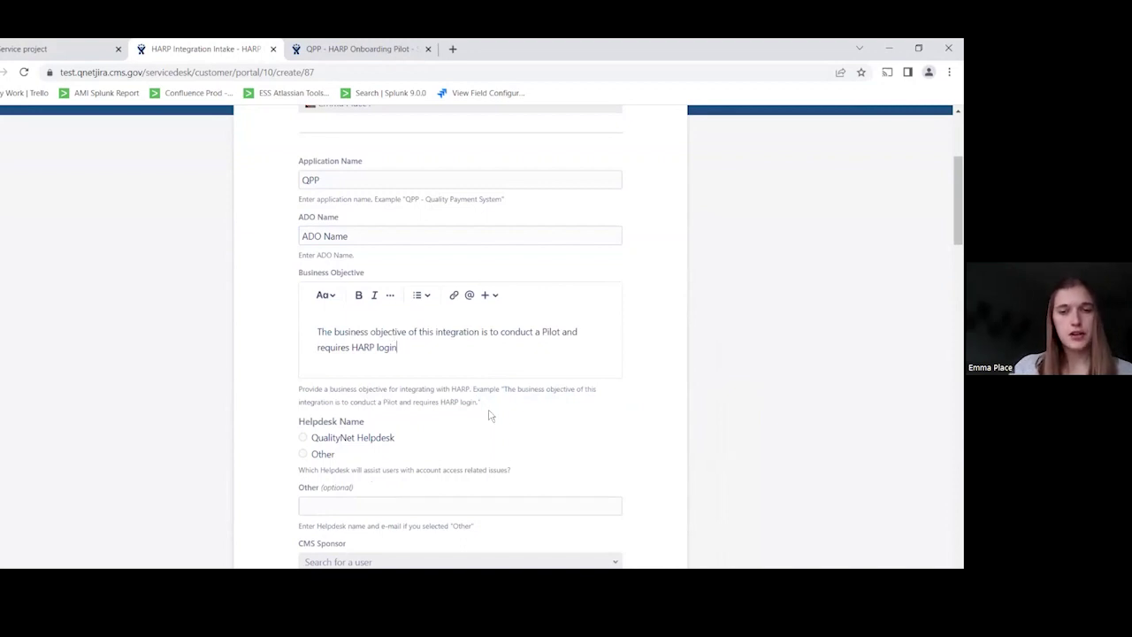
left_click_drag(488, 405, 300, 390)
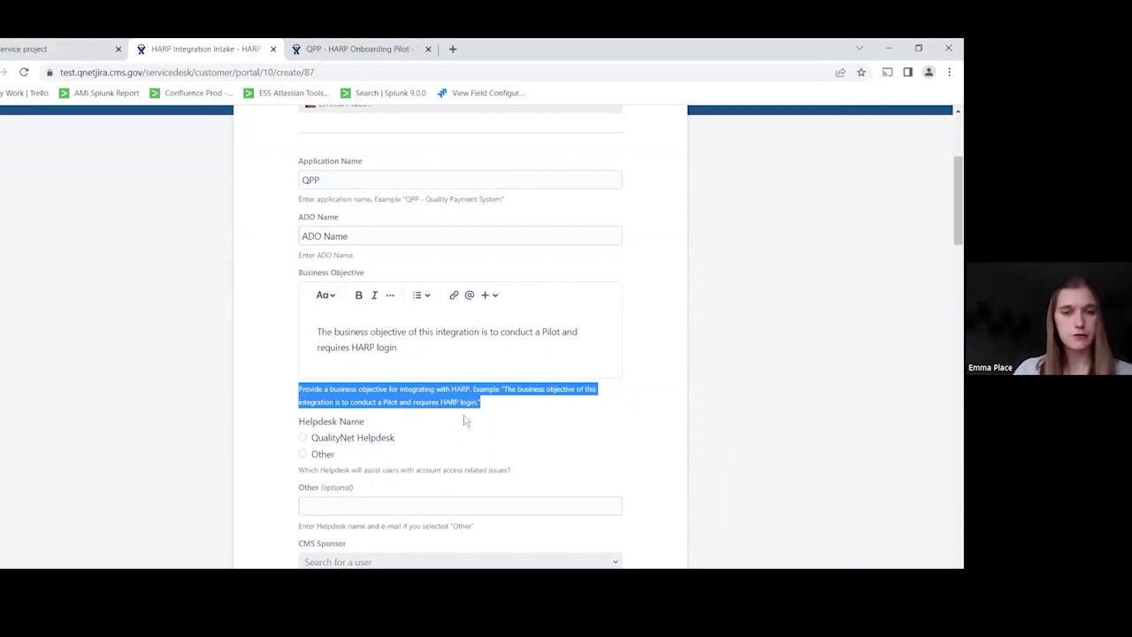
left_click(303, 437)
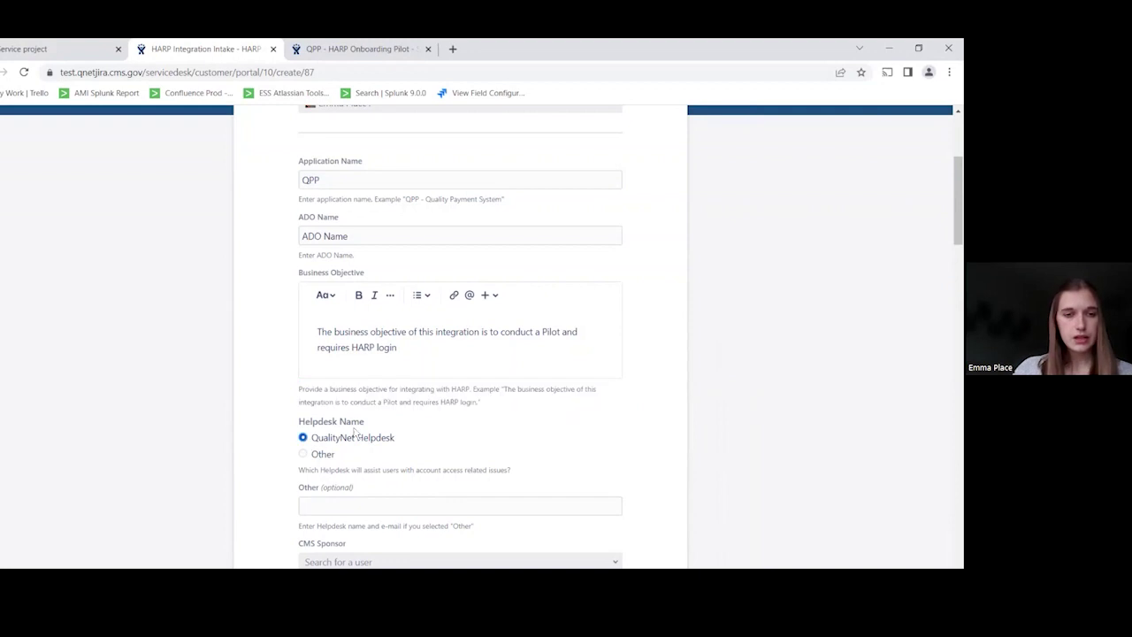
- Pick the CMS Sponsor and Technical Lead users by searching their names
scroll(358, 398, "down", 3)
left_click(362, 369)
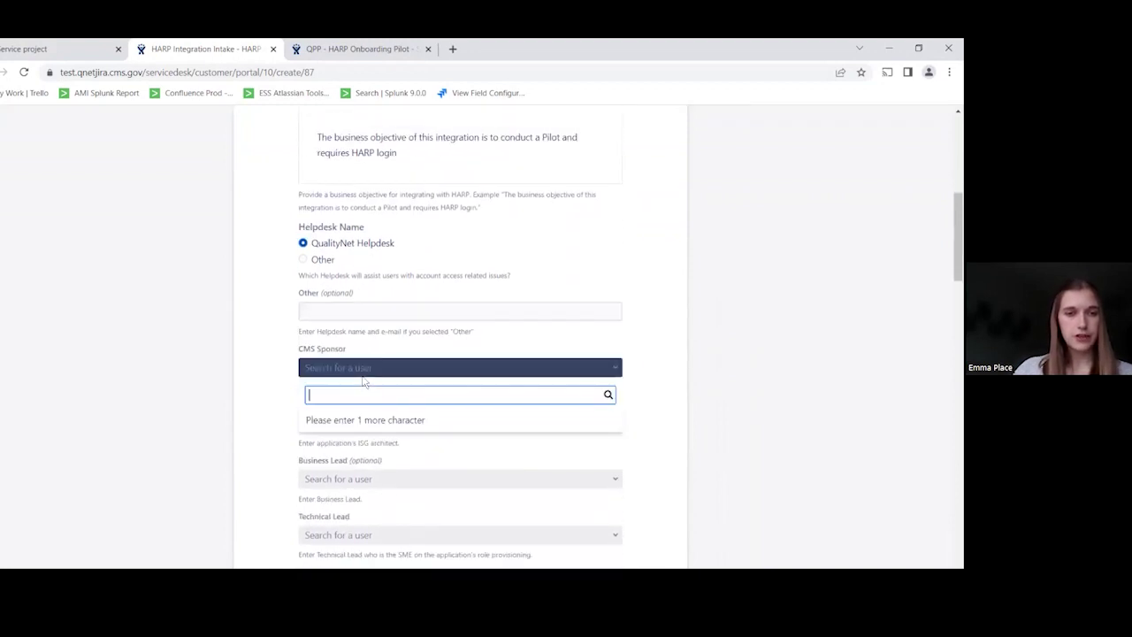
type("kenne")
key("Return")
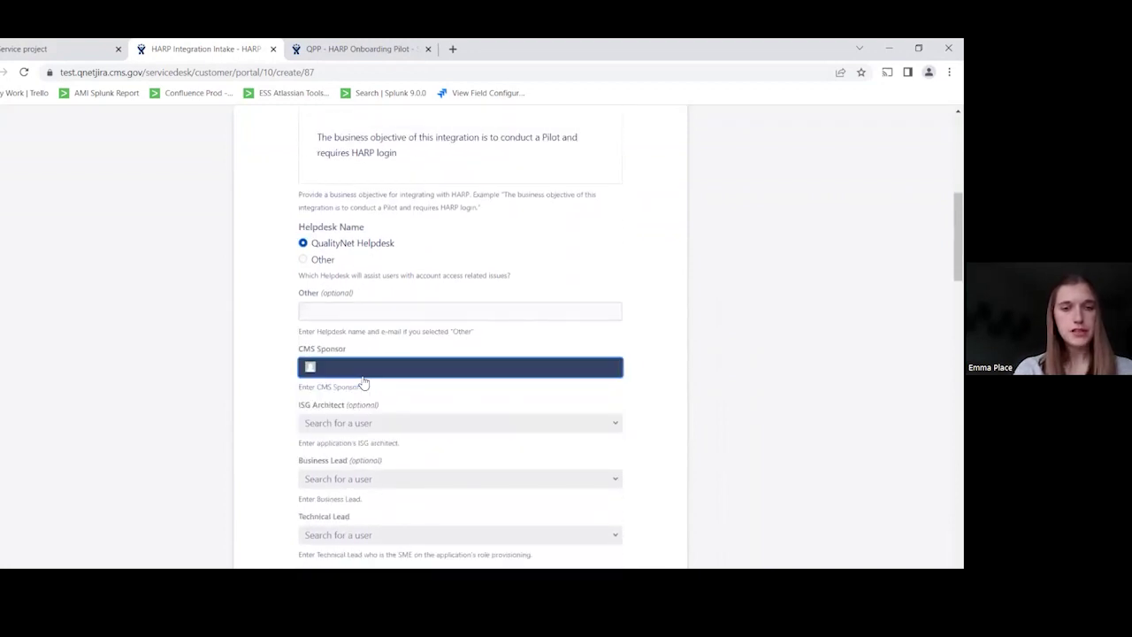
left_click_drag(361, 350, 305, 355)
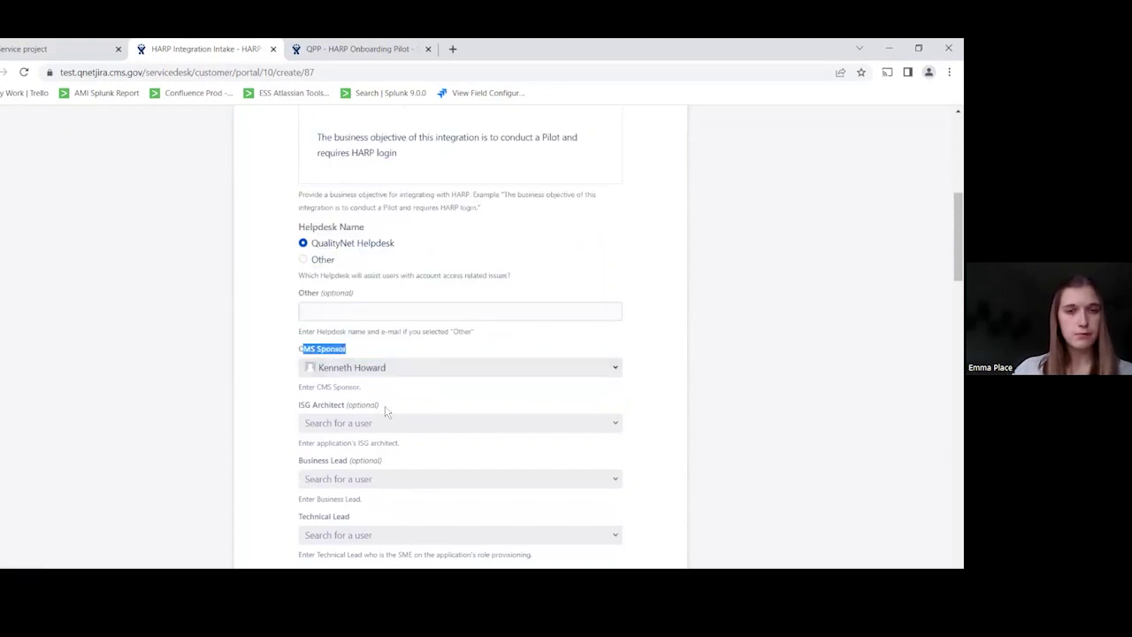
left_click_drag(385, 405, 301, 406)
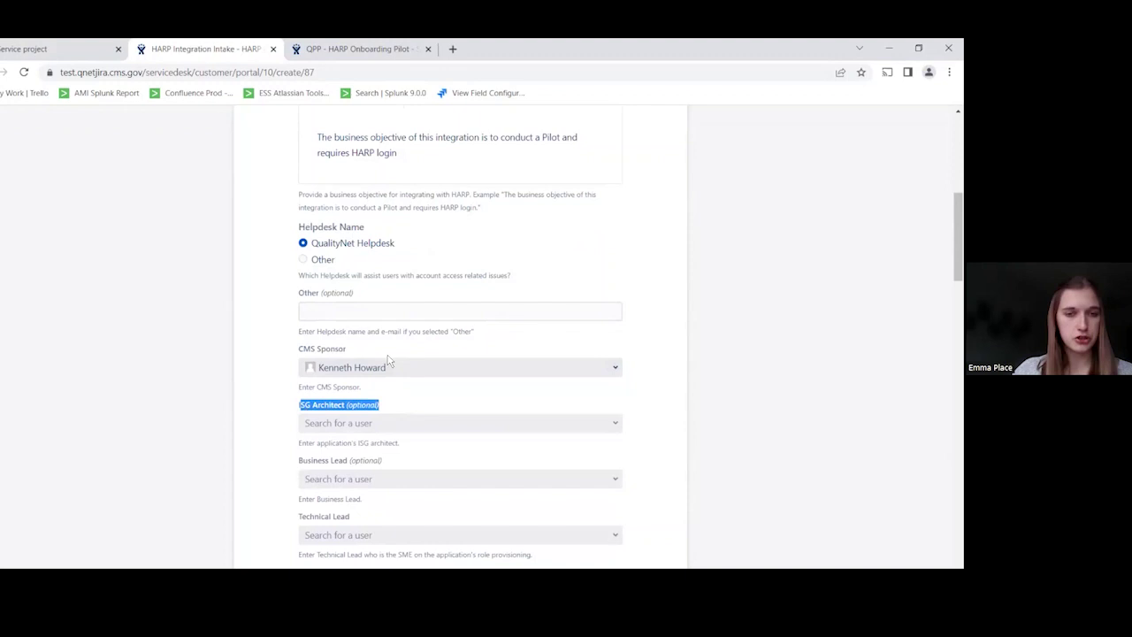
scroll(389, 360, "down", 2)
left_click(364, 406)
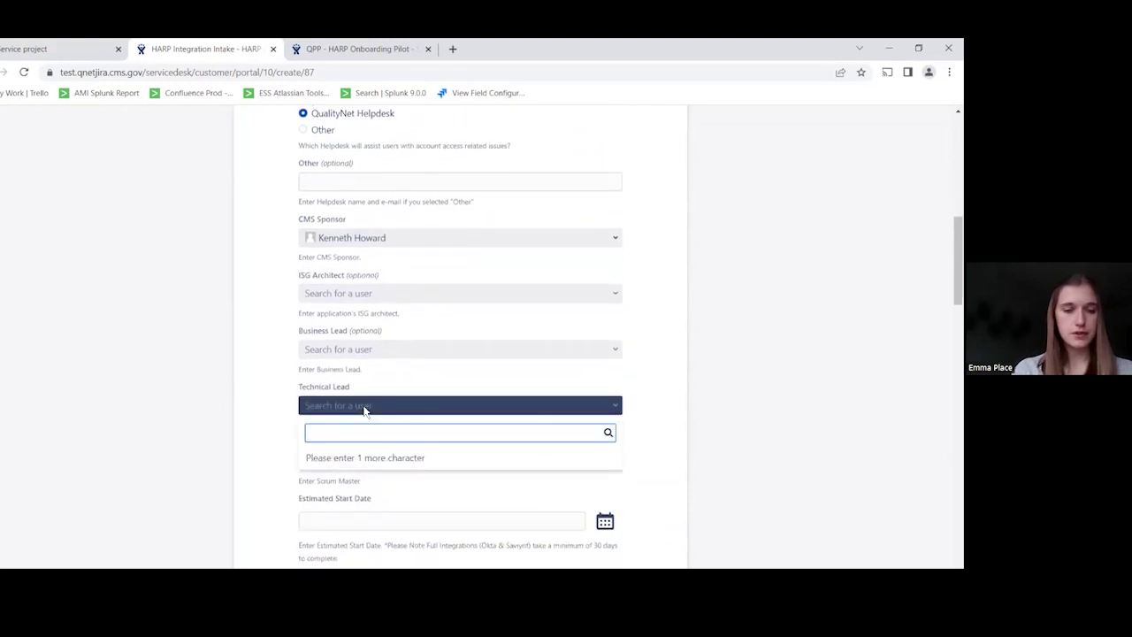
type("adria")
key("Return")
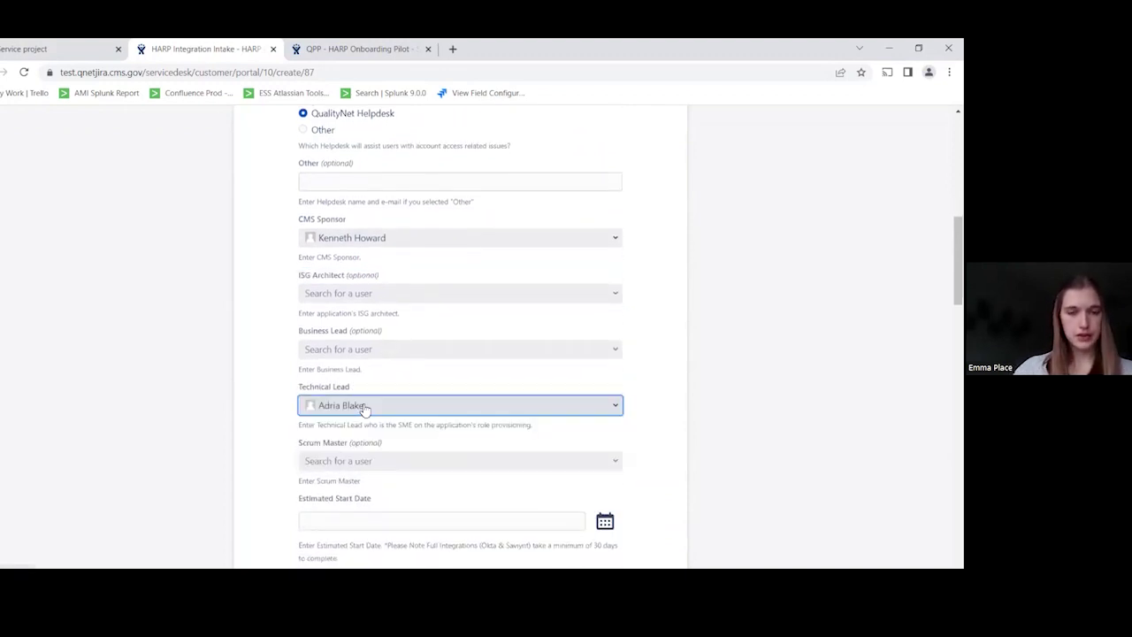
- Set Estimated Start Date 10/Mar/23 and Expected Completion Date 24/Mar/23
scroll(364, 408, "down", 2)
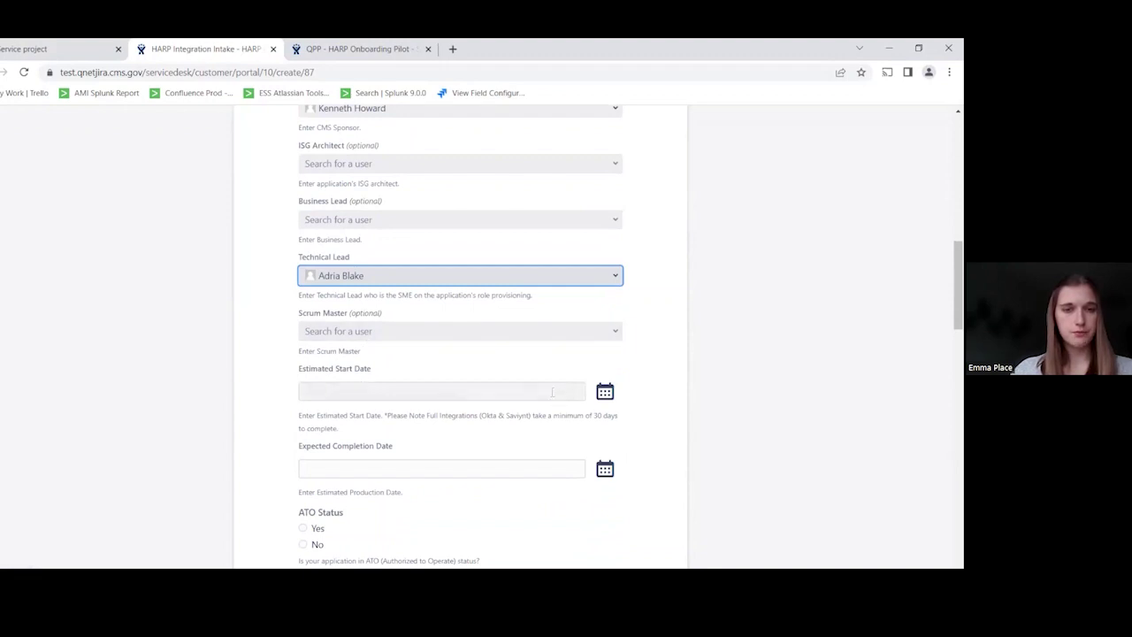
left_click(551, 391)
left_click(700, 469)
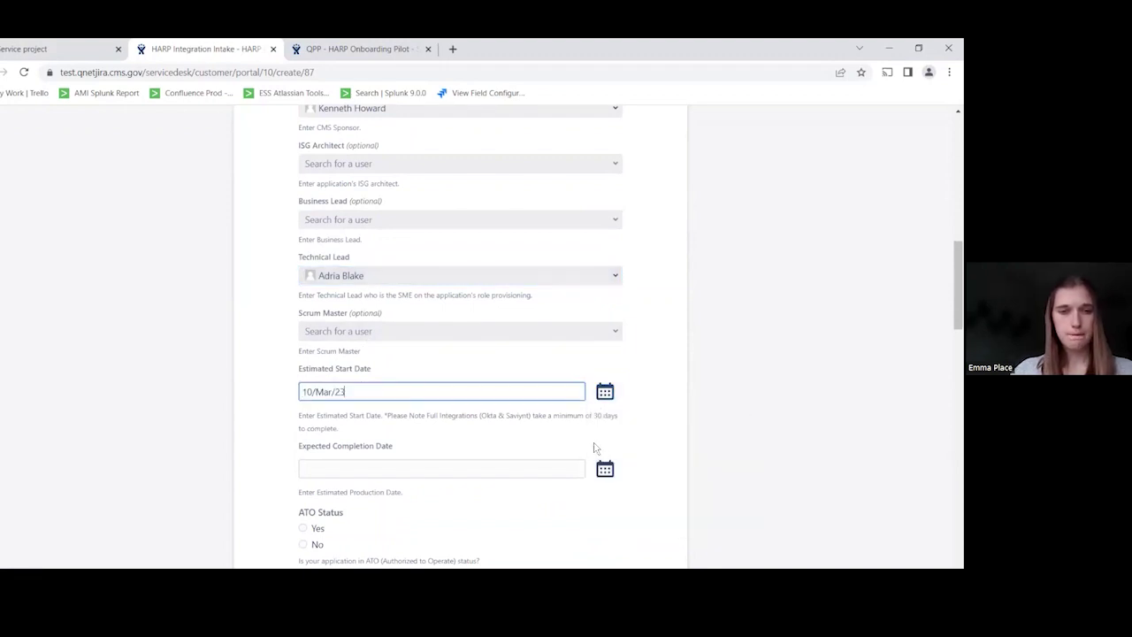
left_click(570, 468)
left_click(716, 518)
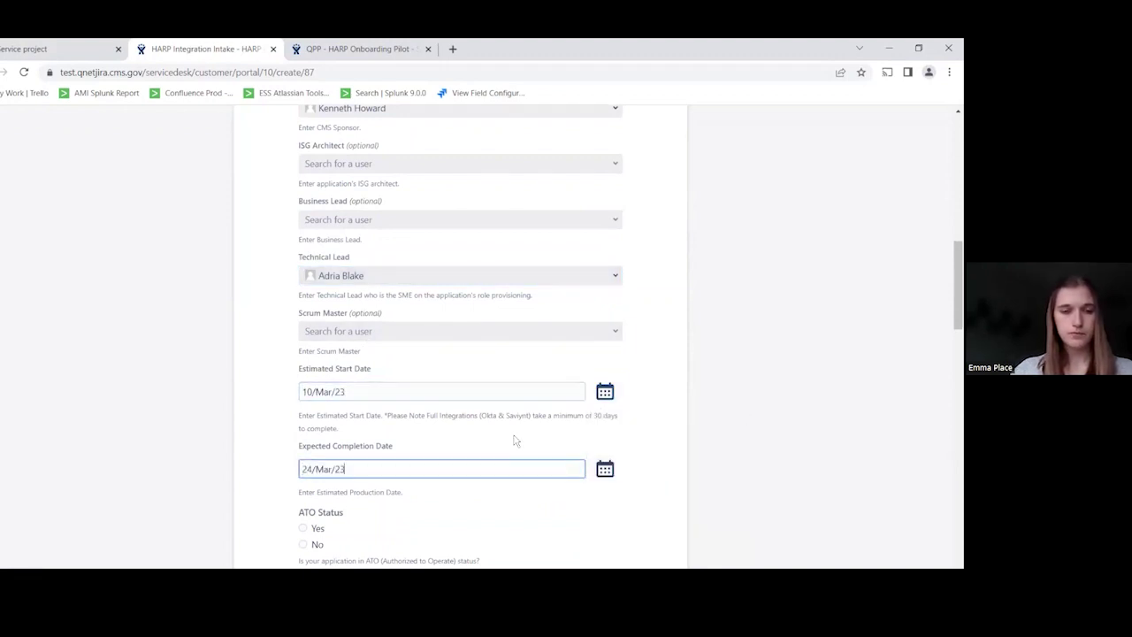
scroll(516, 440, "down", 4)
- Answer ATO Yes, LOA3 not required, Data Dictionary confirmed, OIDC, Okta group assignment required, no existing users
left_click(302, 269)
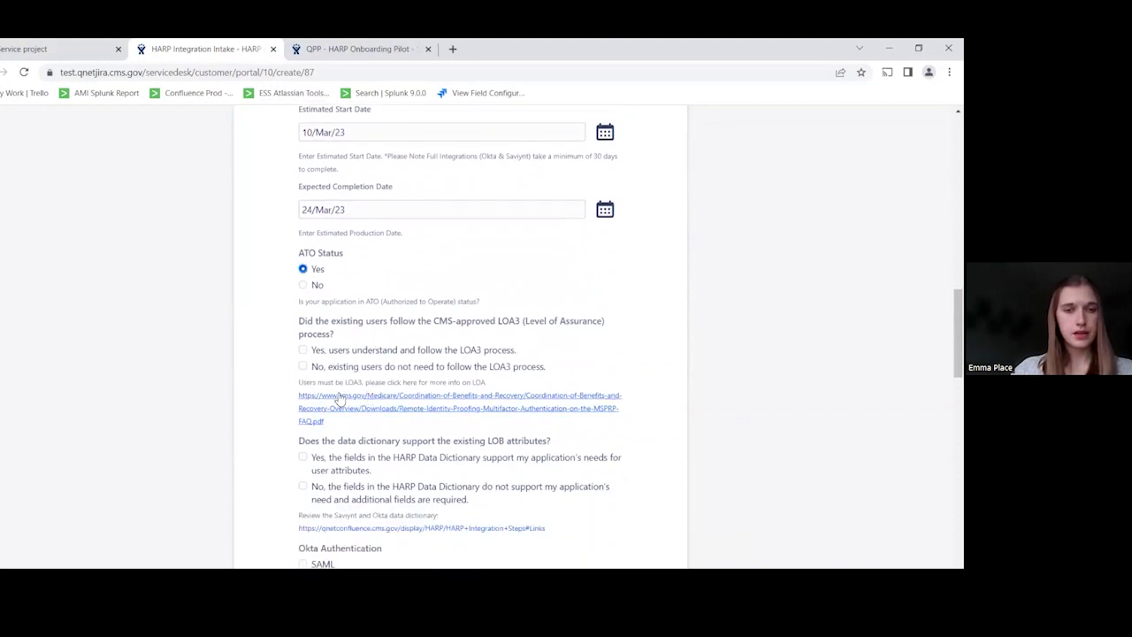
left_click(399, 366)
scroll(399, 366, "down", 1)
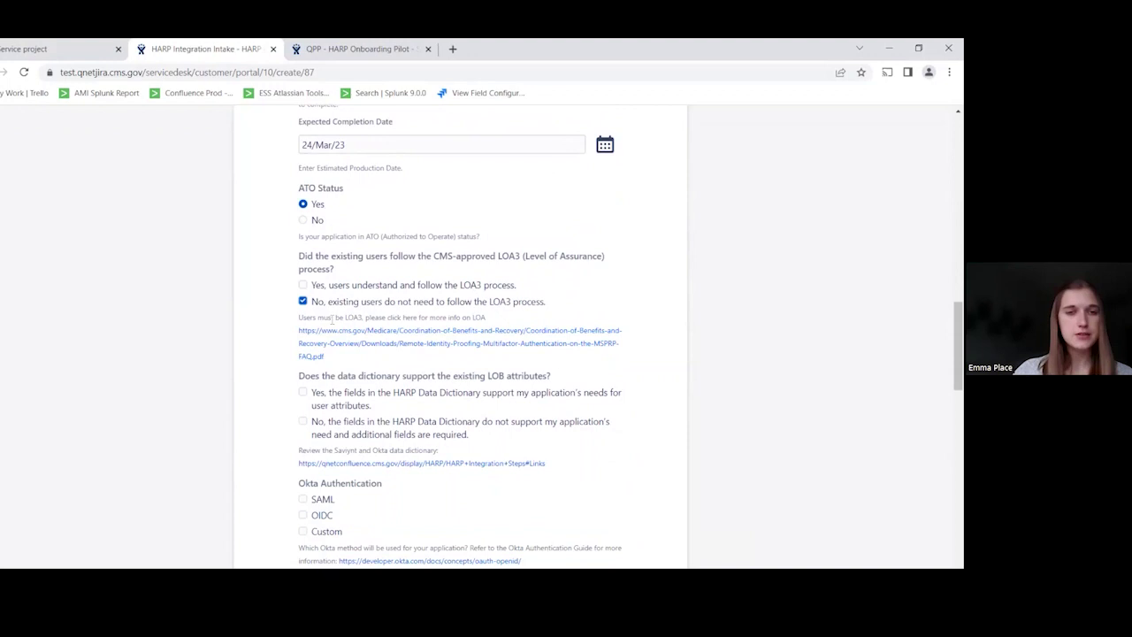
left_click(302, 392)
scroll(419, 422, "down", 1)
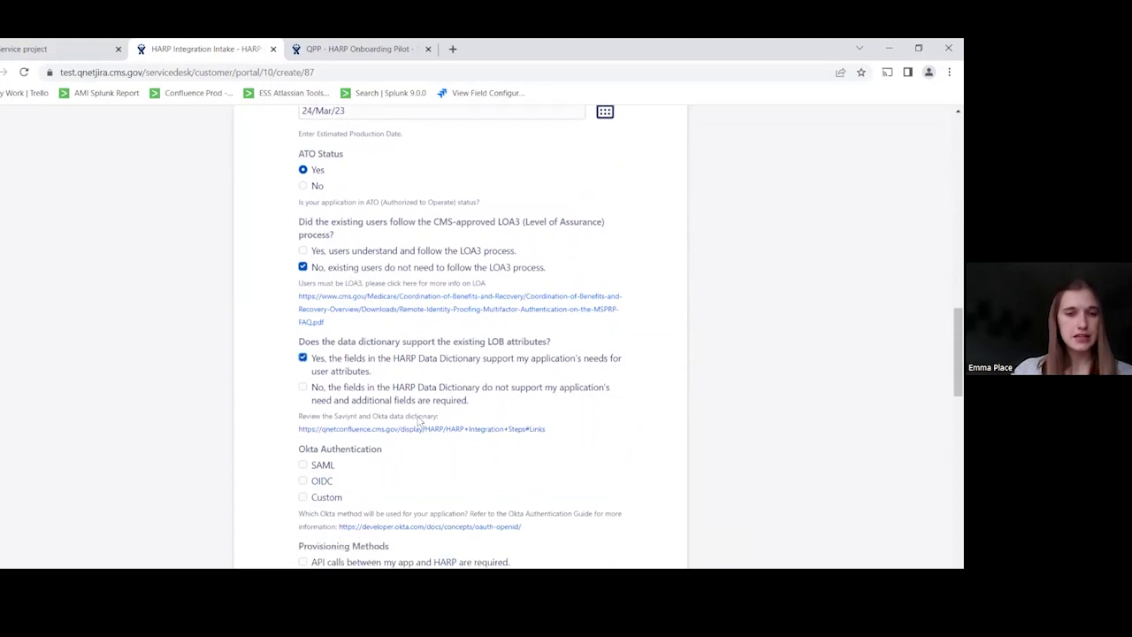
scroll(419, 422, "down", 2)
left_click(305, 321)
scroll(315, 325, "down", 2)
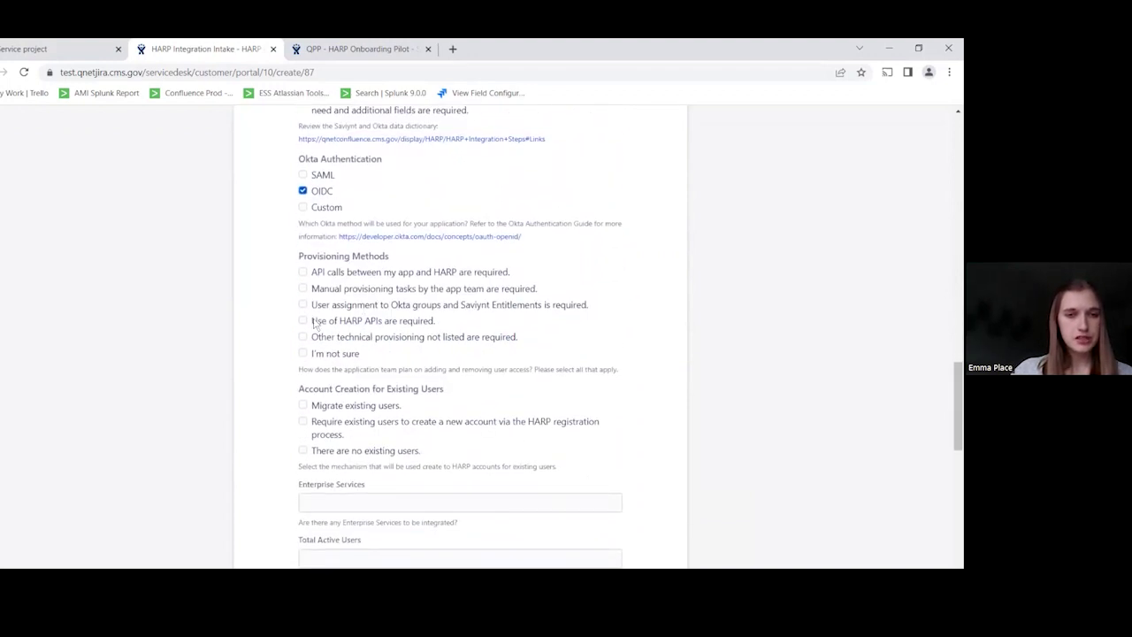
left_click(303, 304)
scroll(305, 309, "down", 3)
left_click(302, 320)
scroll(309, 318, "down", 3)
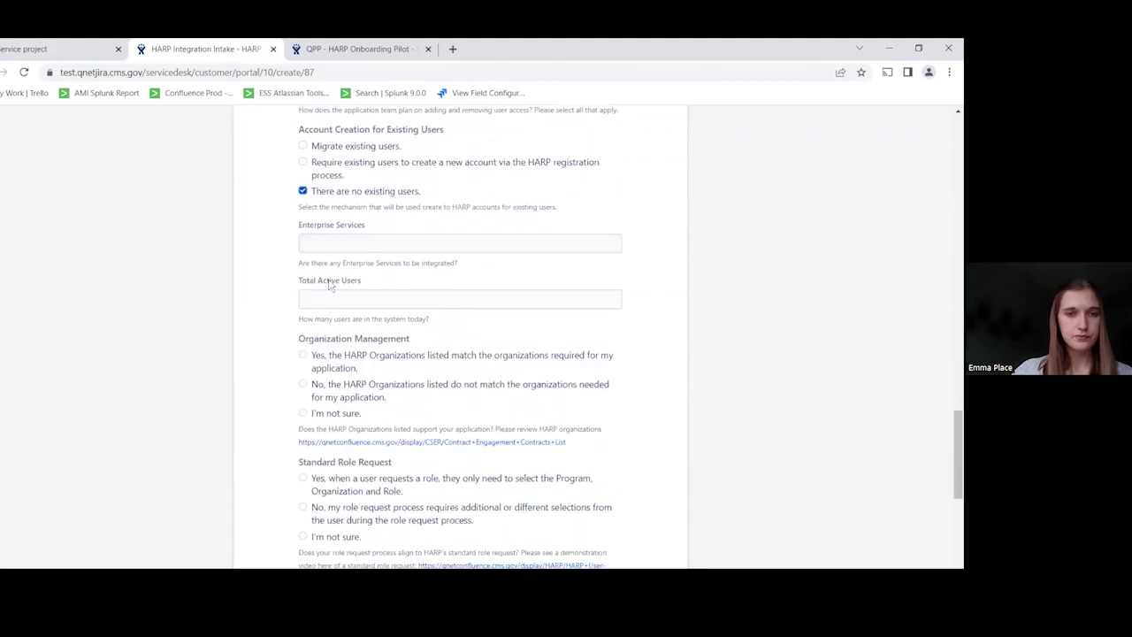
- Enter Enterprise Service, 50 active users; Organization Management Yes, Role Request No, Role Approval Yes
left_click(333, 244)
type("Ente")
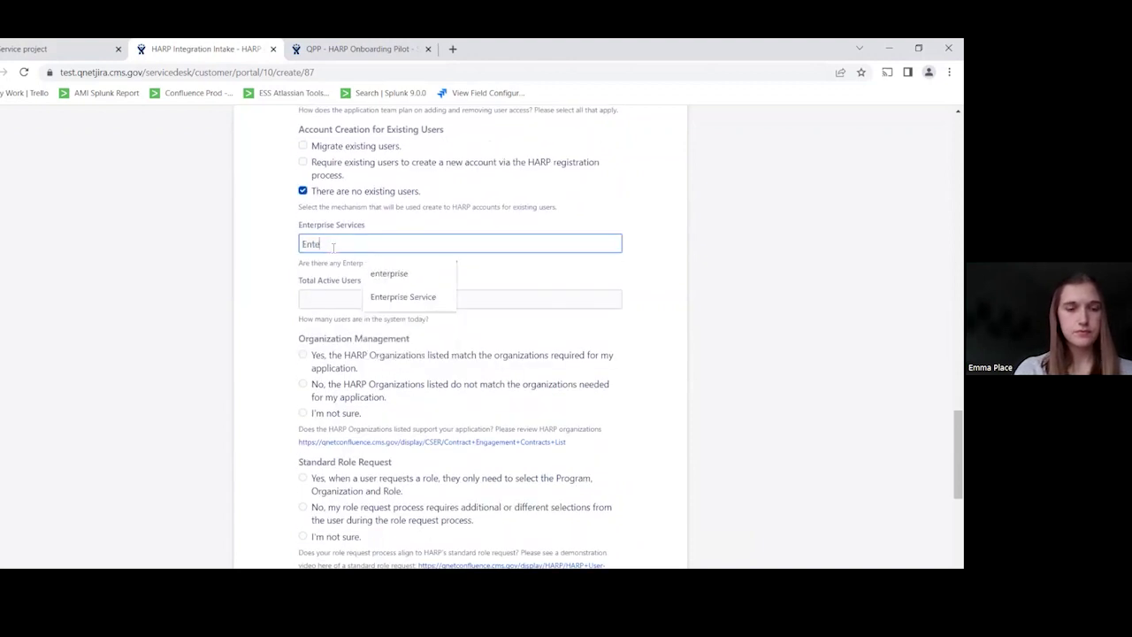
type("rprise Service")
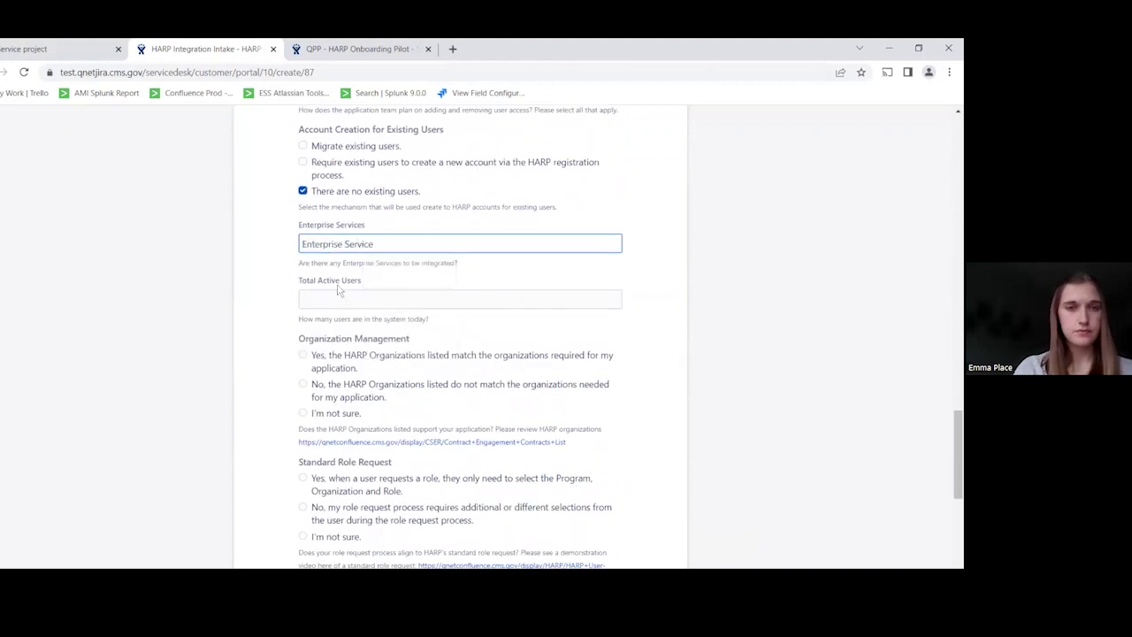
left_click(338, 295)
type("50")
scroll(310, 288, "down", 1)
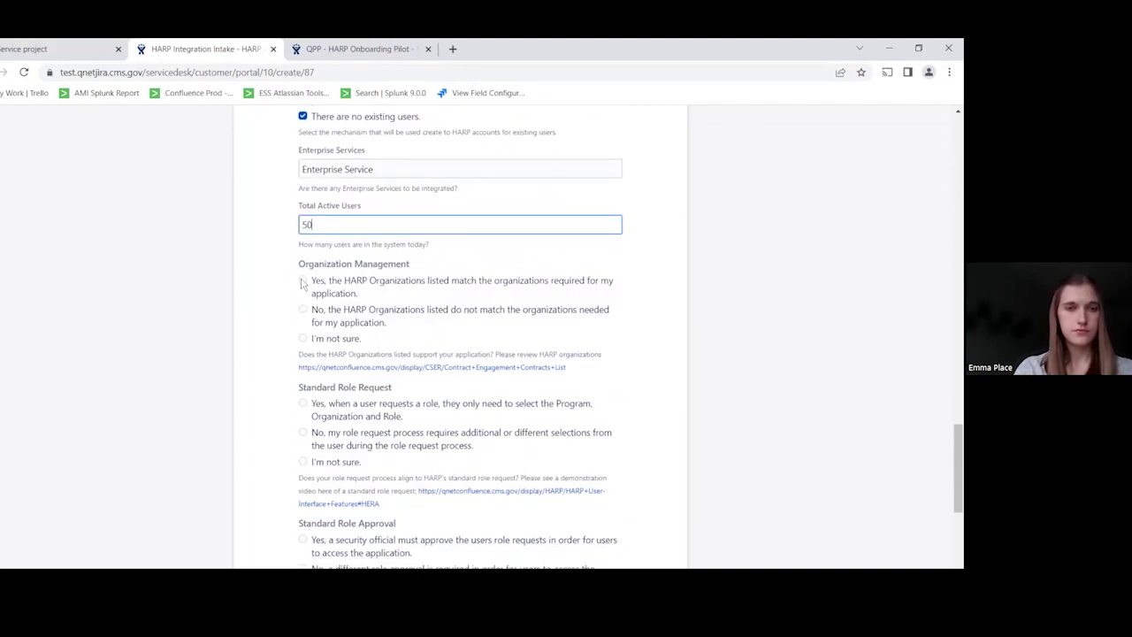
left_click(303, 281)
scroll(302, 283, "down", 2)
left_click(304, 314)
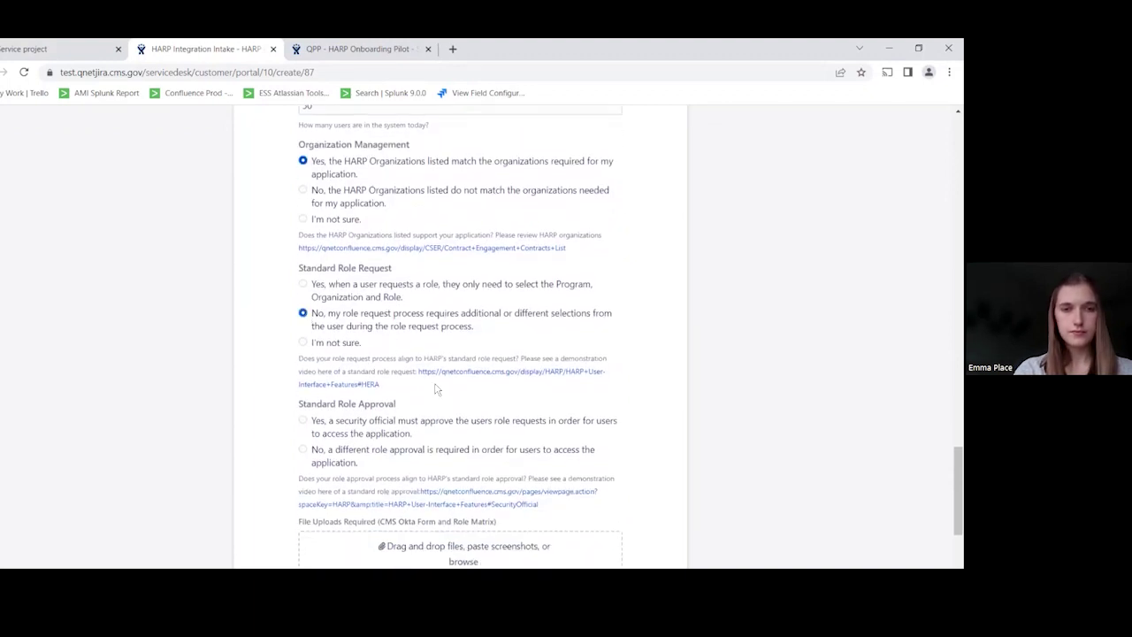
scroll(436, 389, "down", 1)
left_click(302, 337)
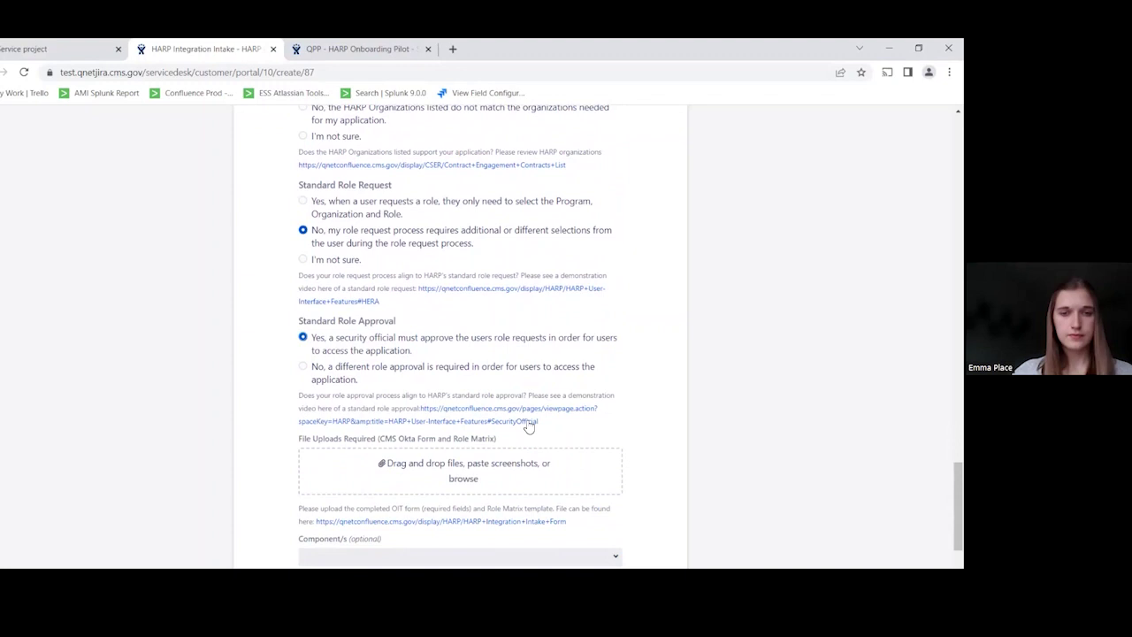
- Attach image-1.jpg and submit the request, creating HARPONB-22
left_click(473, 478)
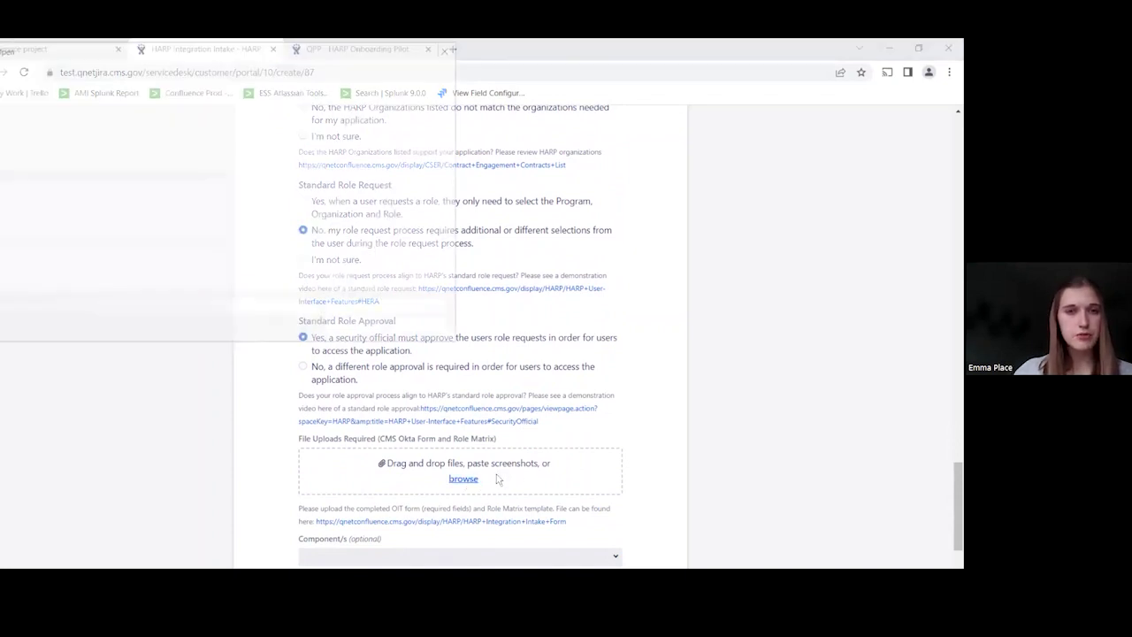
left_click(263, 146)
left_click(357, 329)
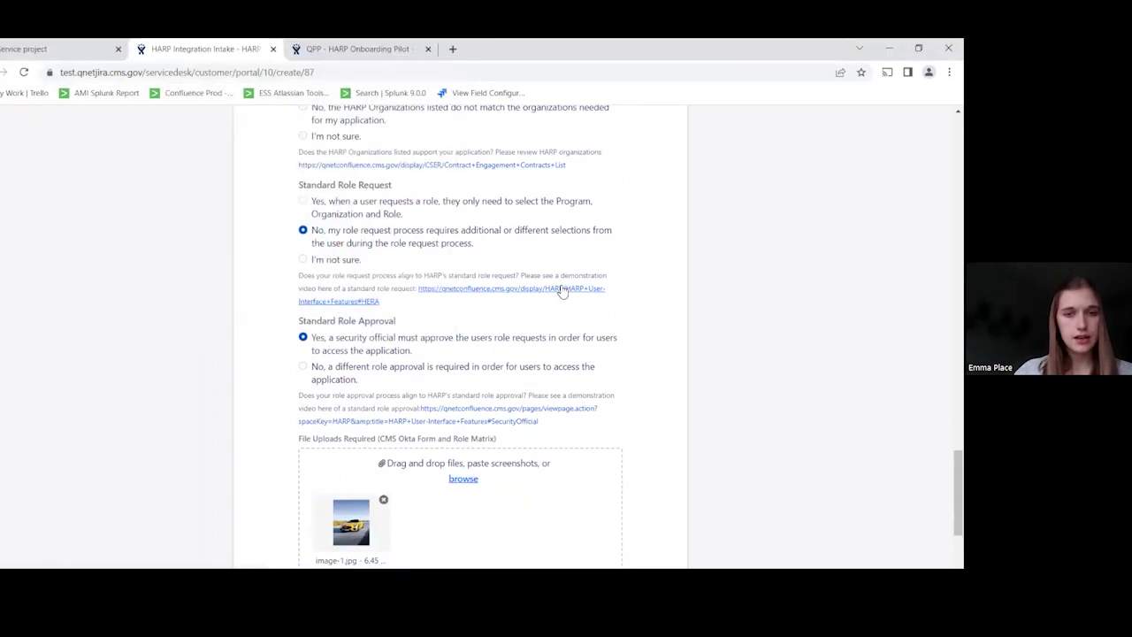
scroll(560, 292, "down", 2)
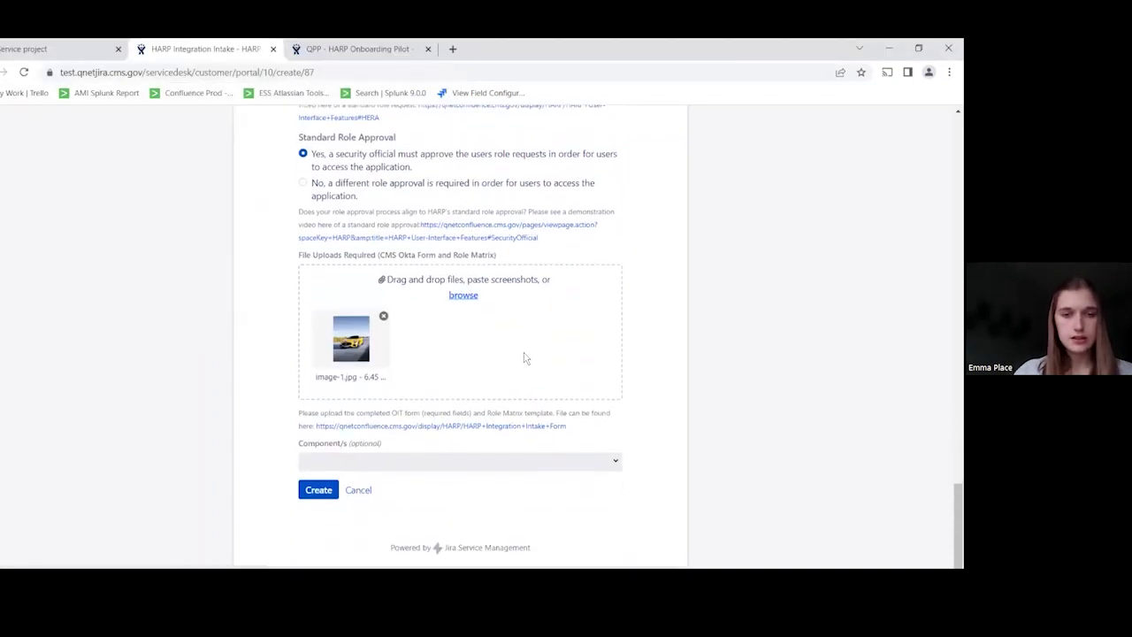
left_click(319, 493)
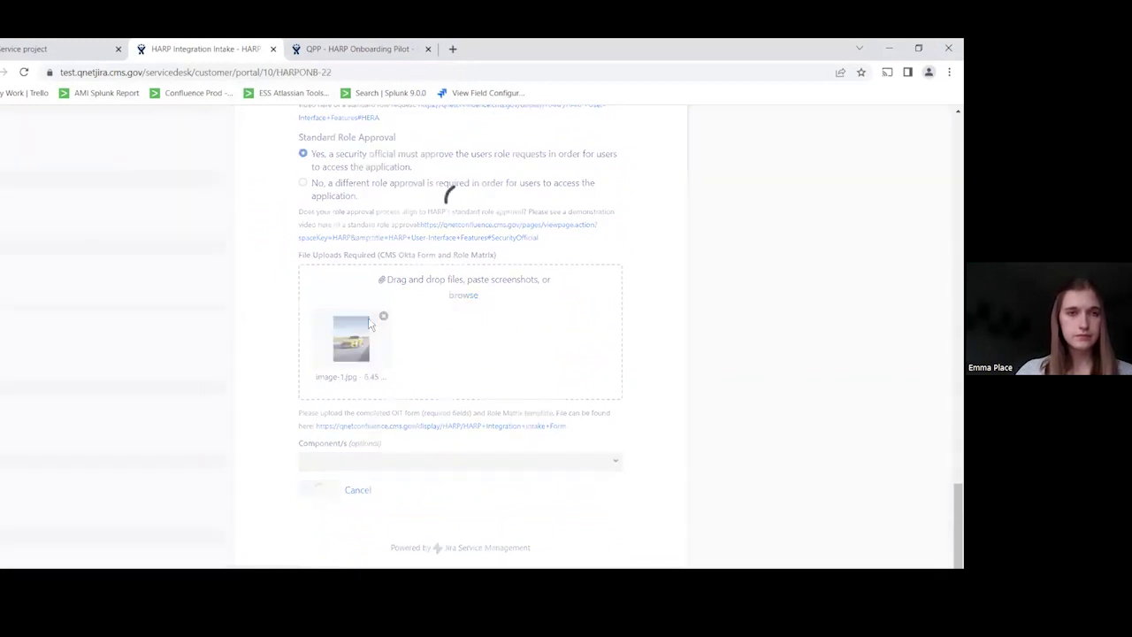
scroll(371, 324, "up", 15)
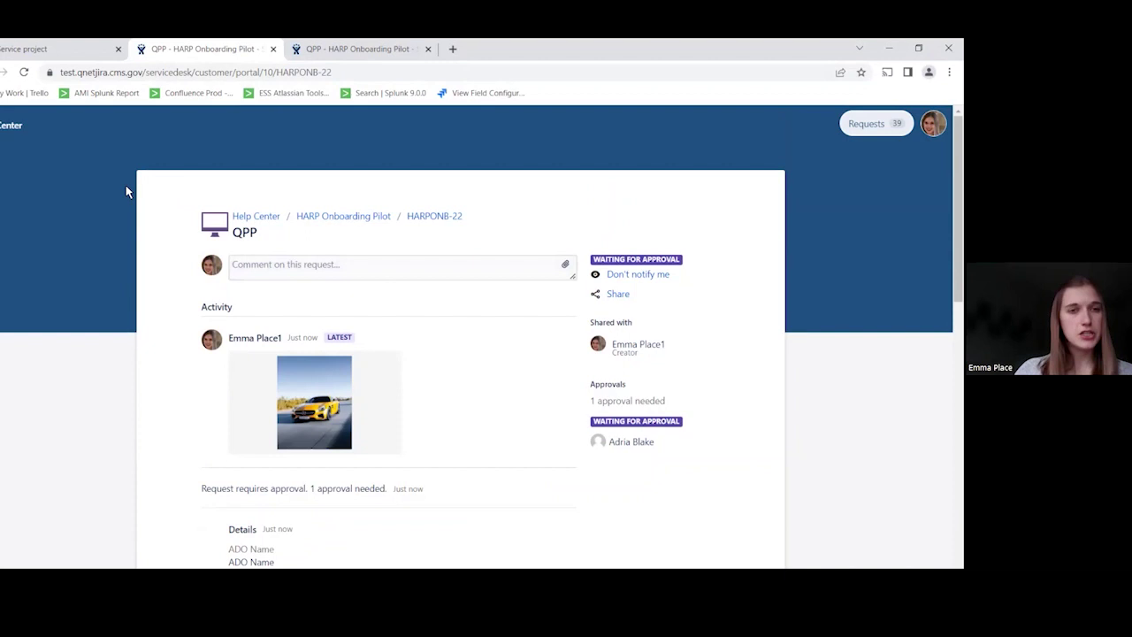
- Go to the All open queue and scroll to find HARPONB-22 Waiting for Approval
left_click(42, 49)
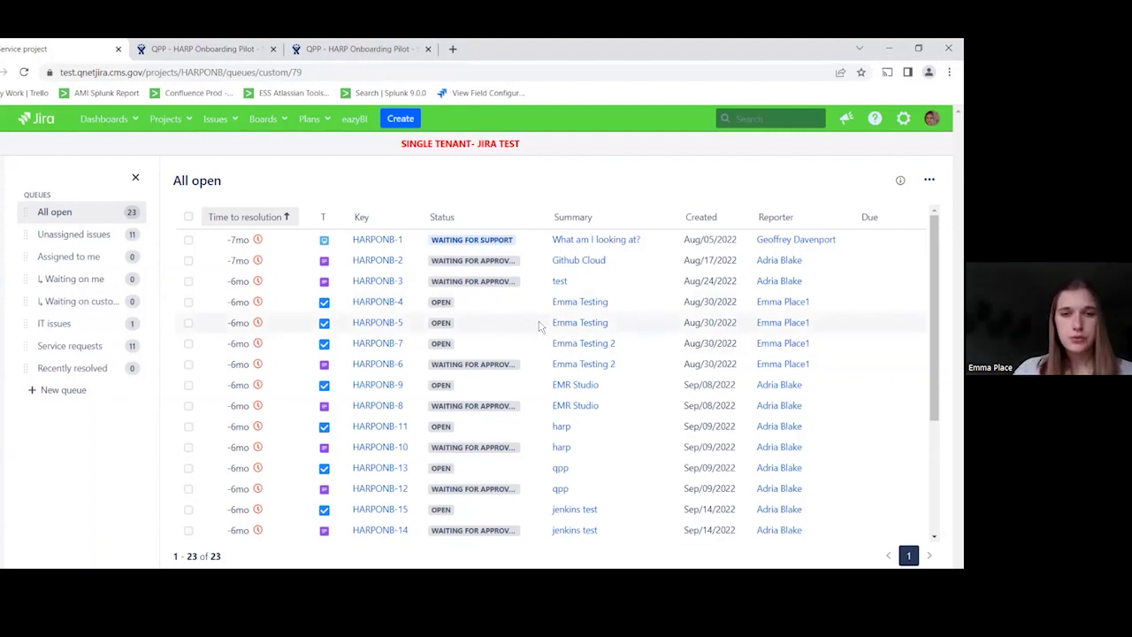
scroll(540, 326, "down", 5)
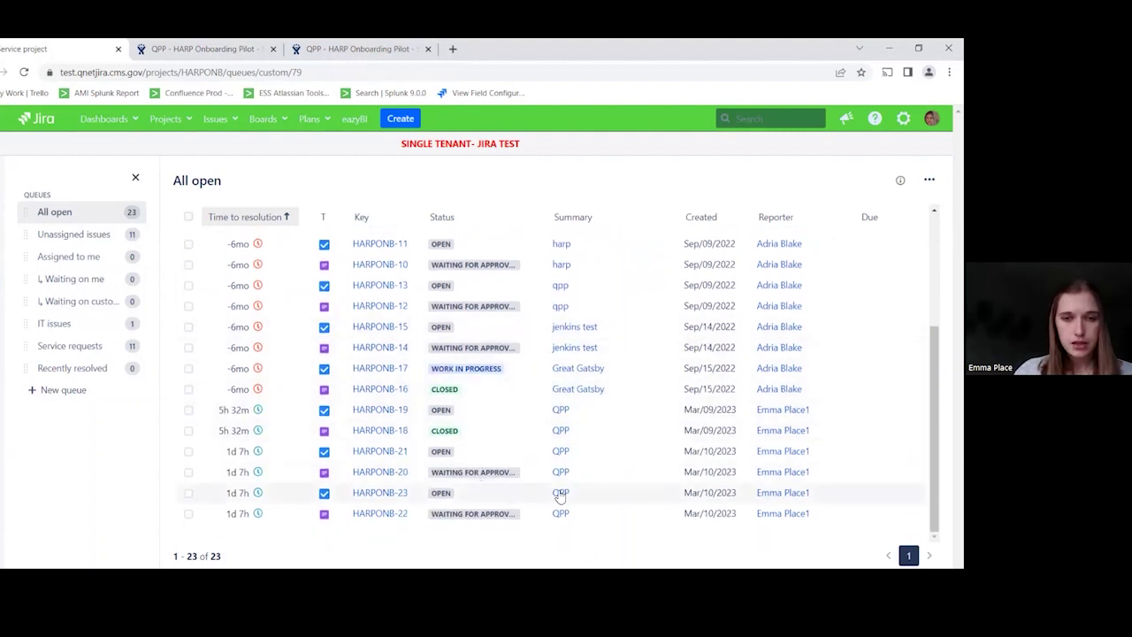
- Open HARPONB-23 and begin a new comment in its Activity section
left_click(367, 496)
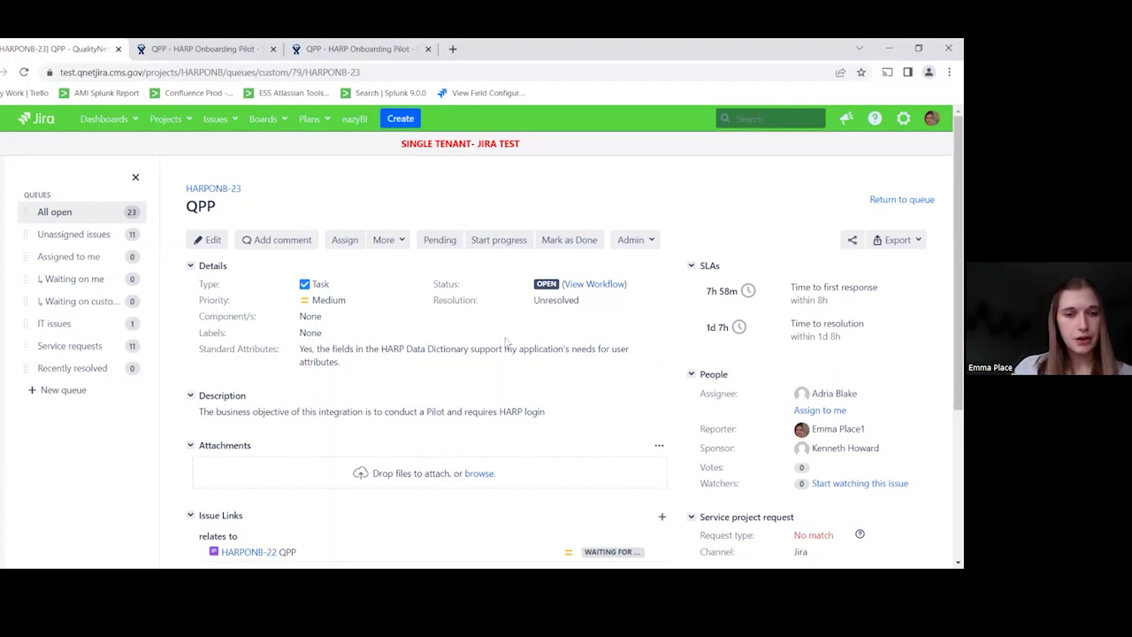
scroll(506, 345, "down", 3)
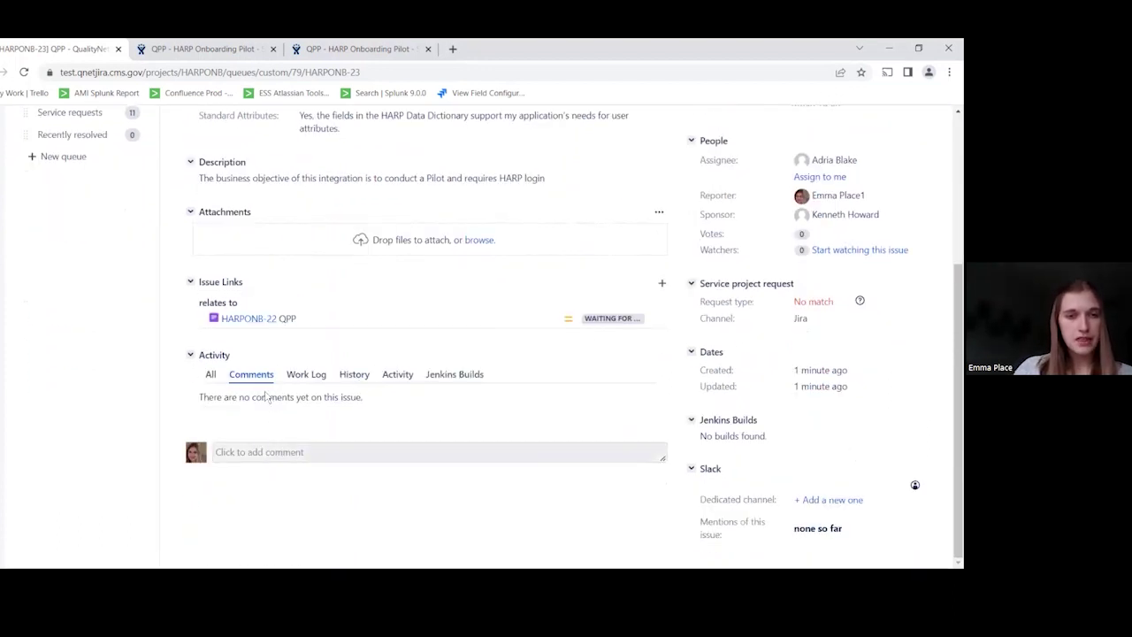
left_click(288, 452)
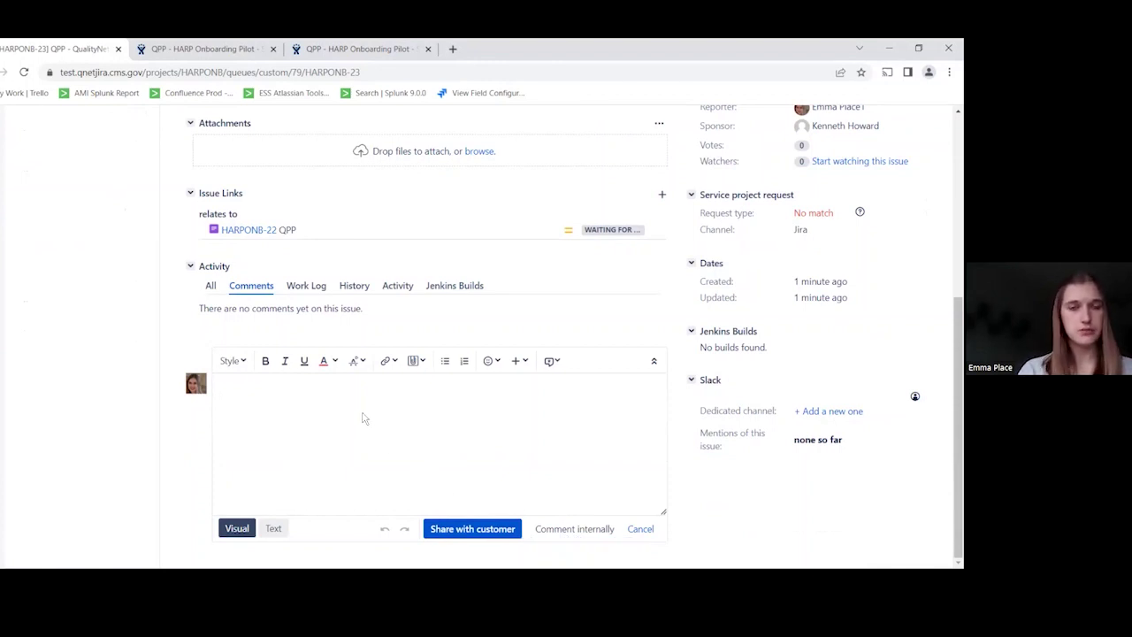
- Post the comment 'We have received your request, could you please provide xx additional information?'
left_click(362, 417)
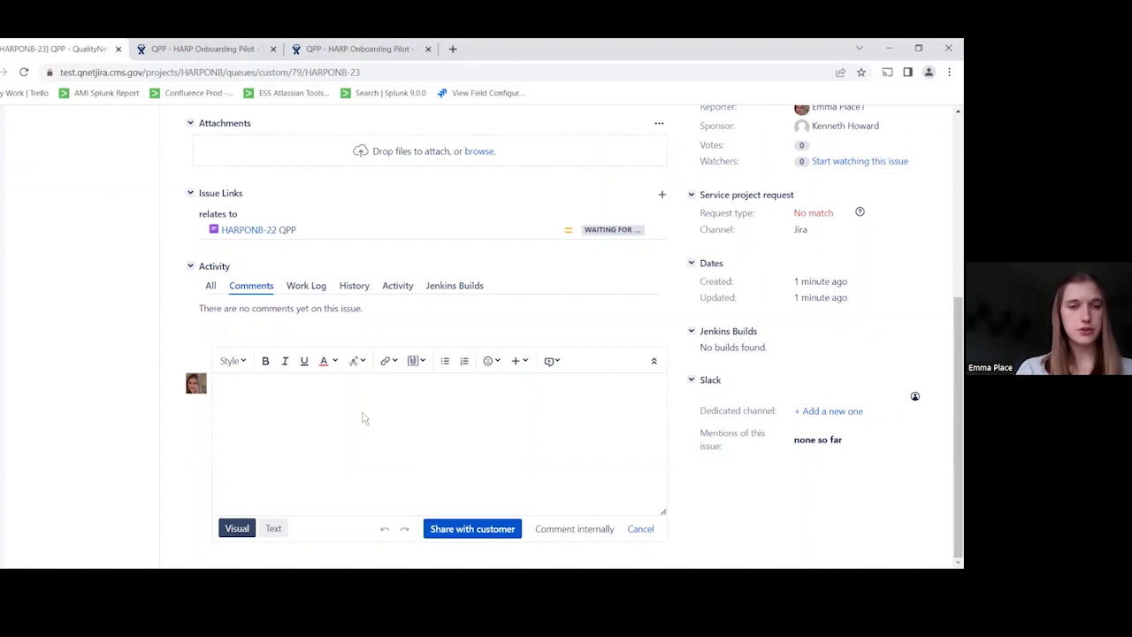
type("We have received your request, could you please provide xx additional ")
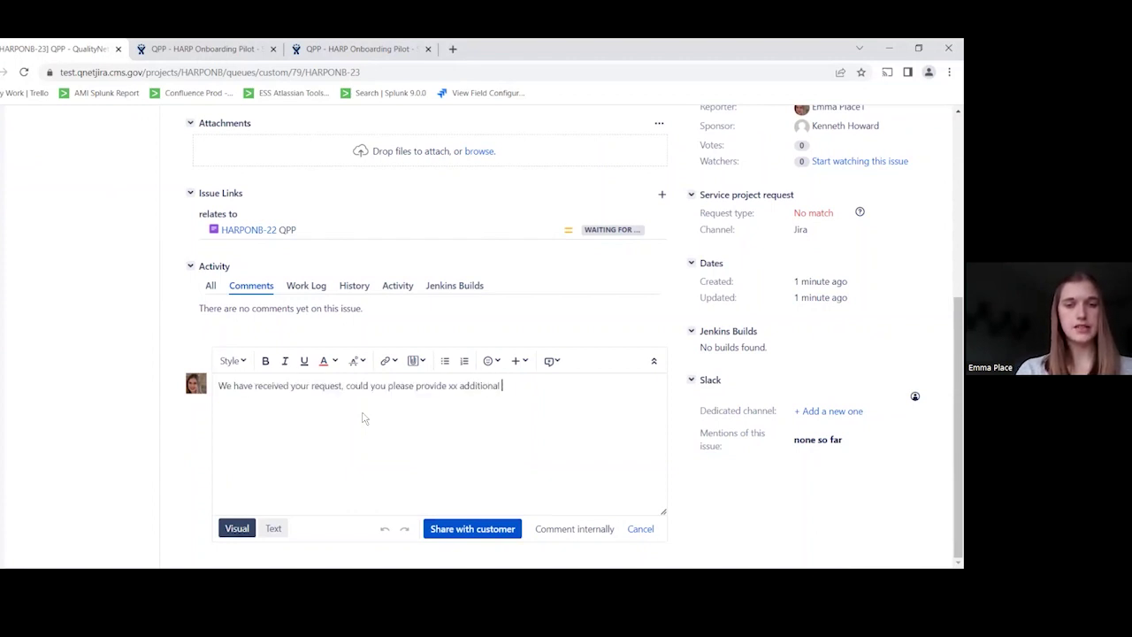
type("information?")
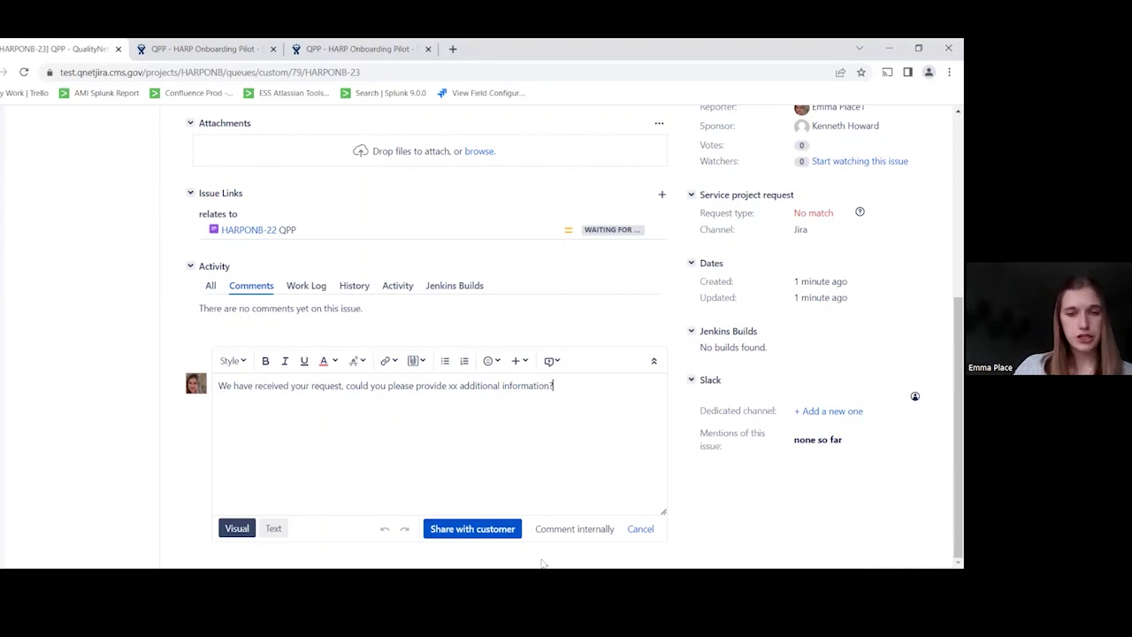
key("ctrl+Return")
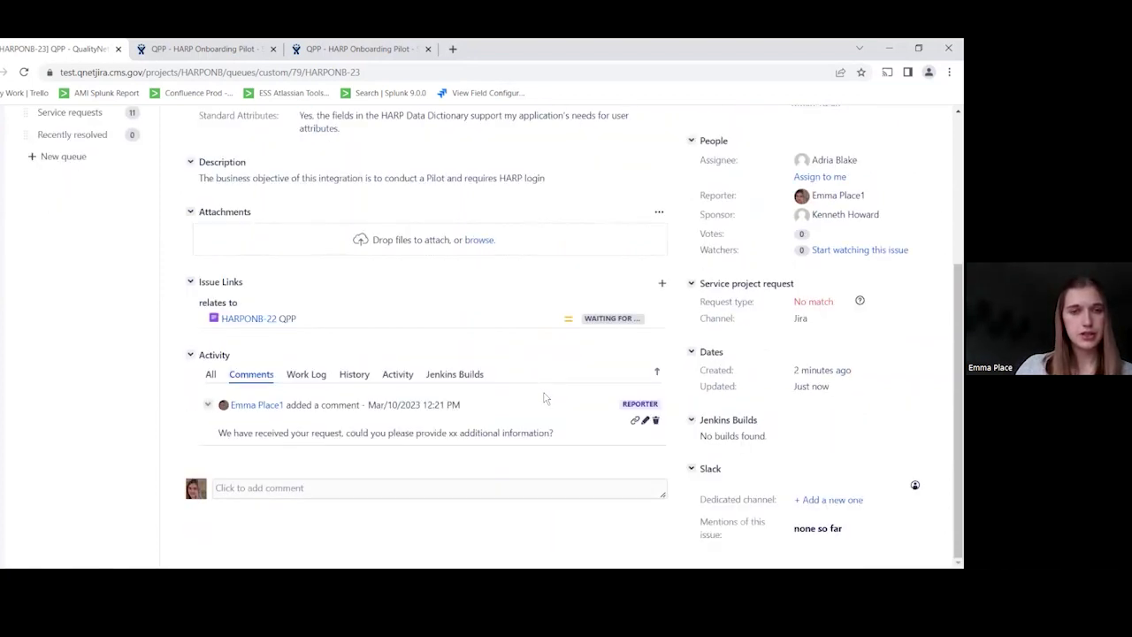
- Start progress on HARPONB-23, keeping its current assignee
scroll(530, 416, "up", 5)
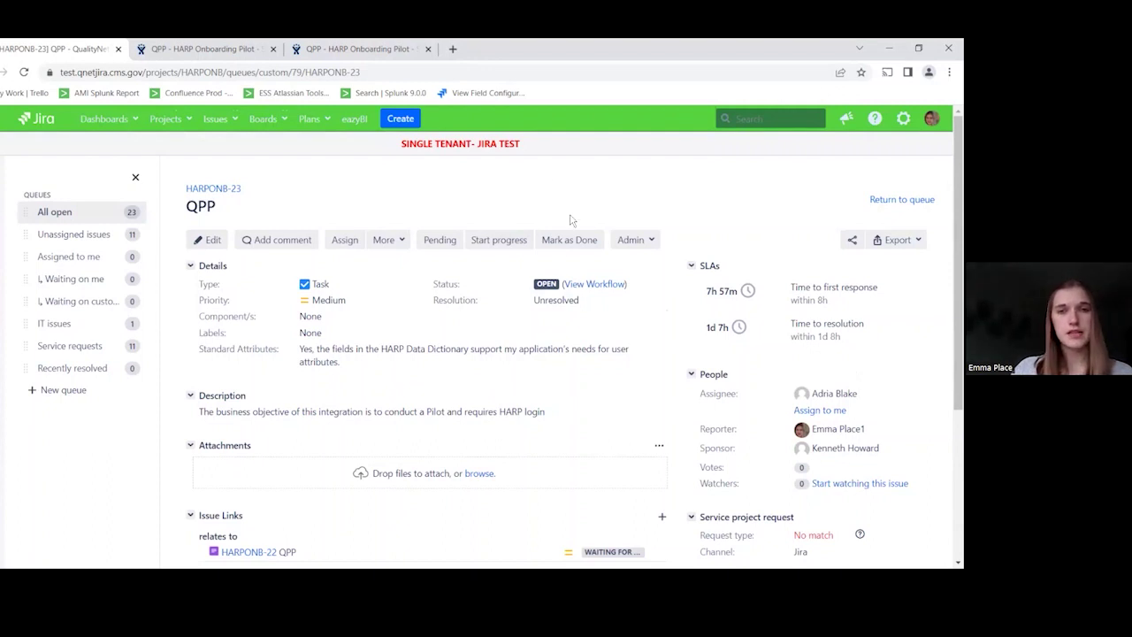
left_click(513, 243)
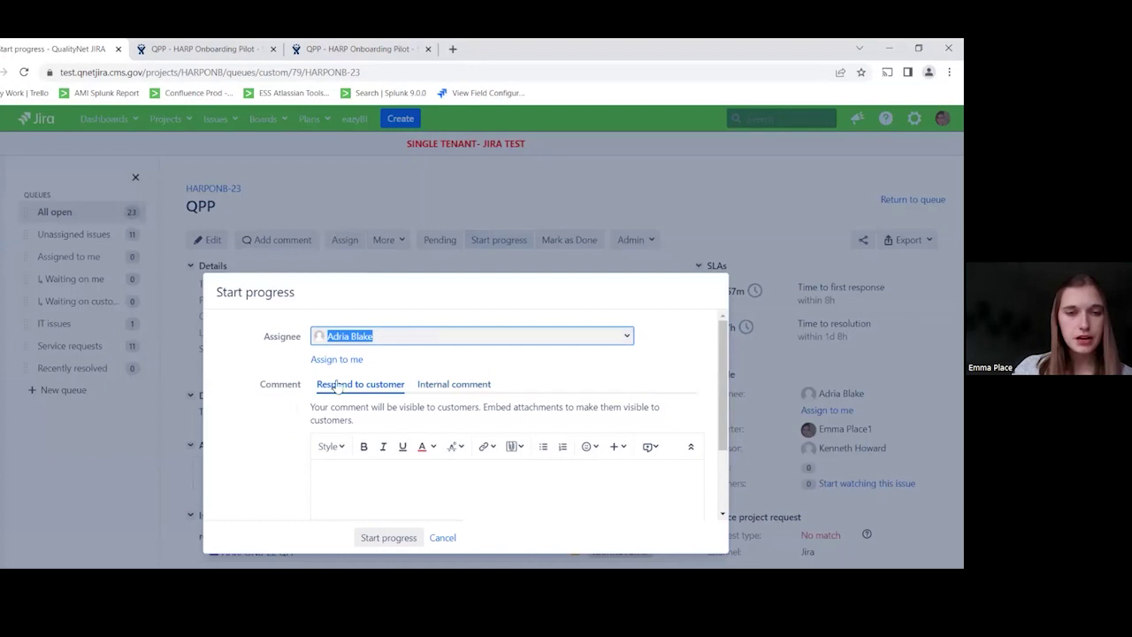
left_click(386, 539)
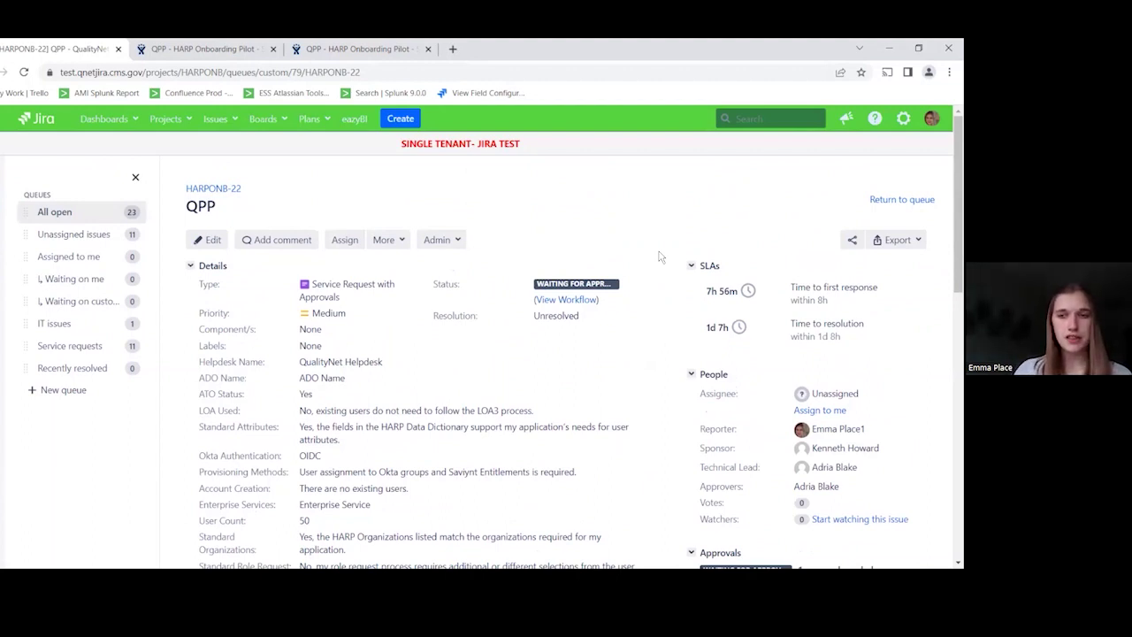
- Switch User to the request's approver account via the avatar menu
scroll(659, 256, "down", 4)
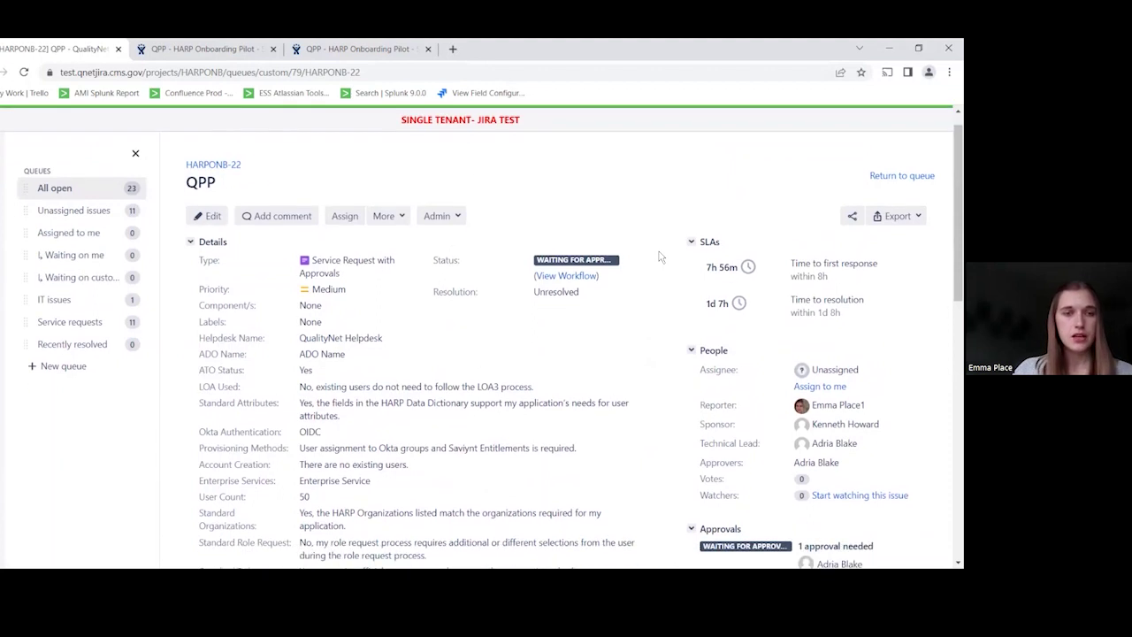
scroll(659, 256, "up", 2)
scroll(659, 257, "up", 3)
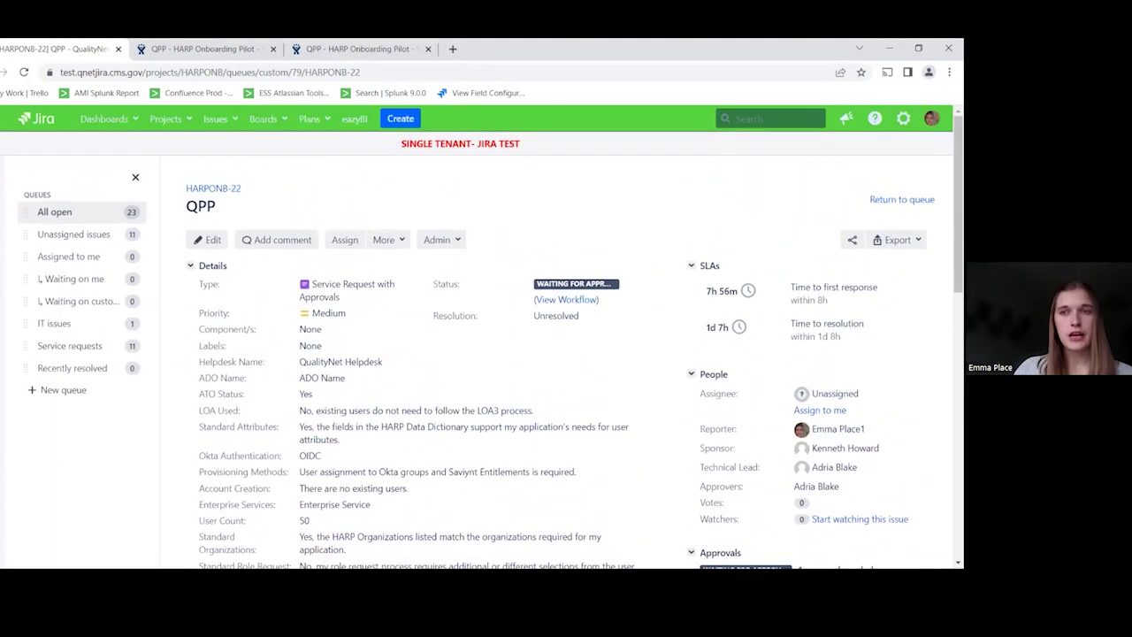
left_click(931, 118)
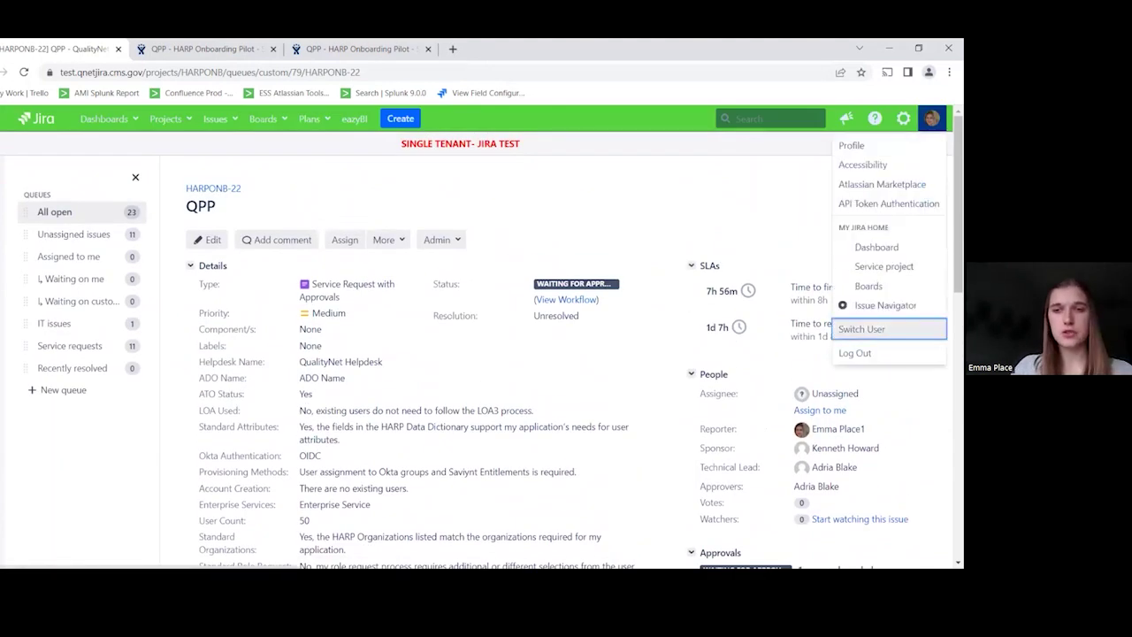
left_click(861, 329)
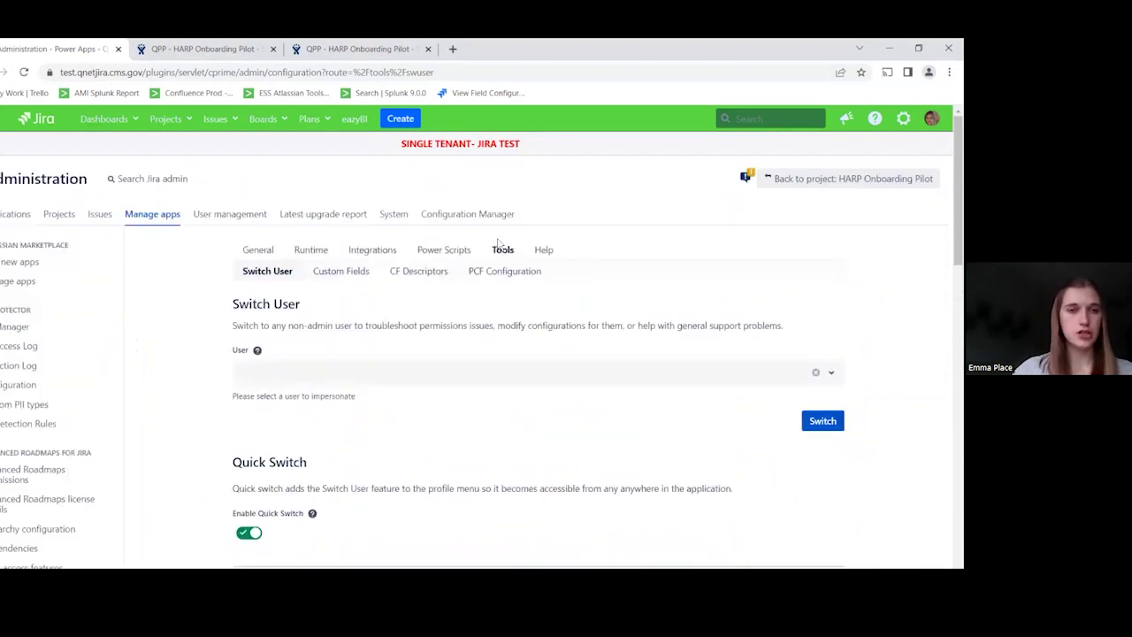
left_click(290, 375)
type("adria")
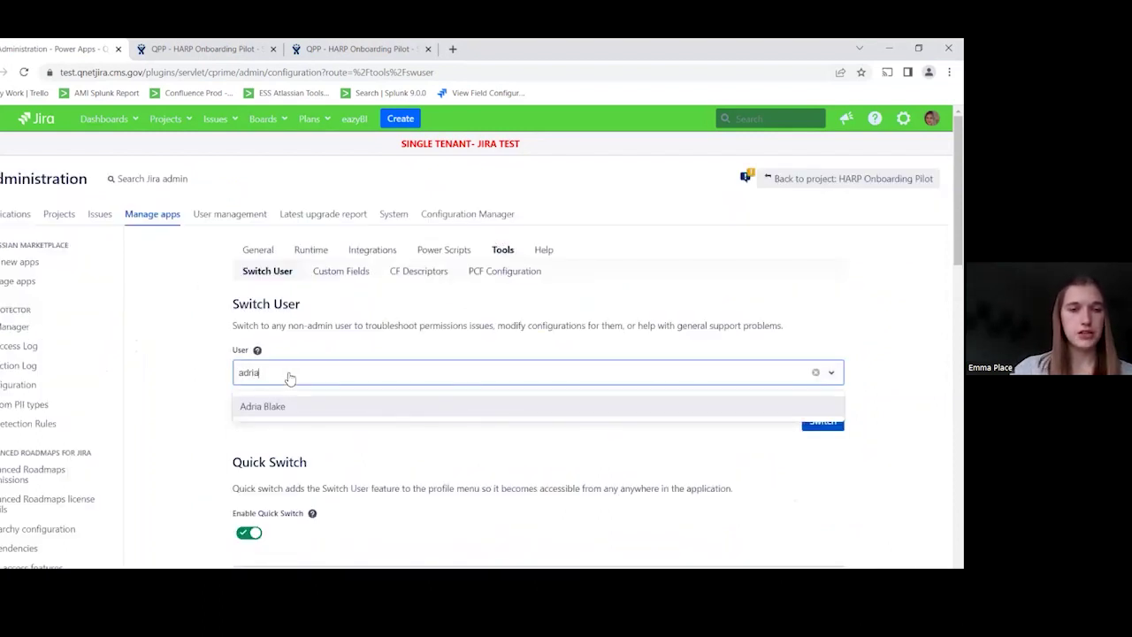
left_click(296, 406)
left_click(822, 421)
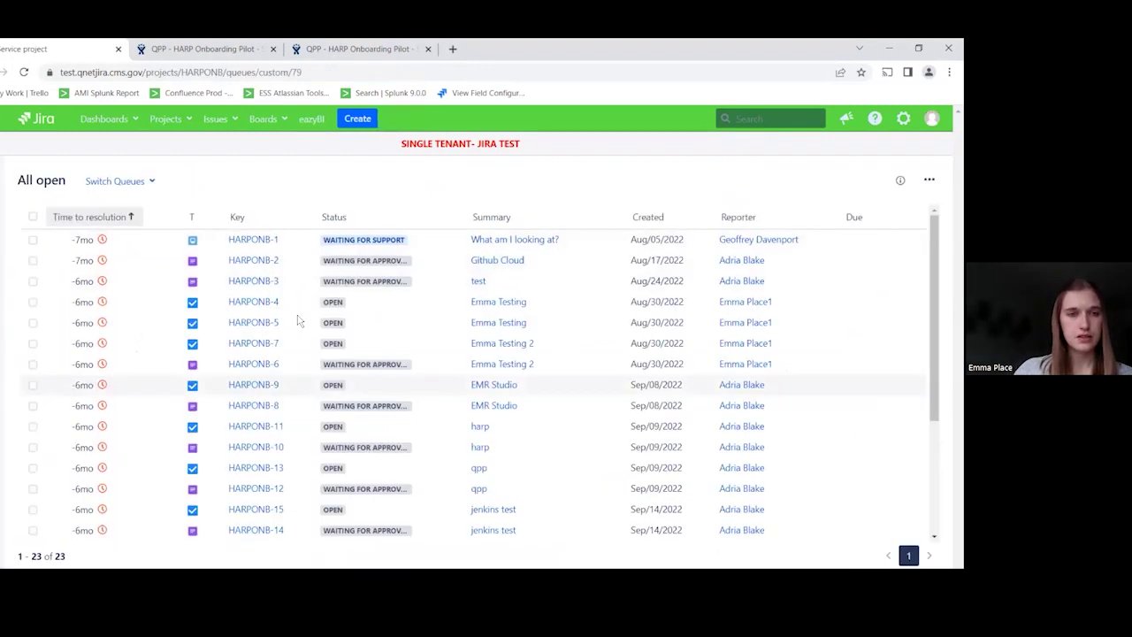
- Open HARPONB-22 and review its details, SLAs and the pending Approvals section
scroll(374, 346, "down", 5)
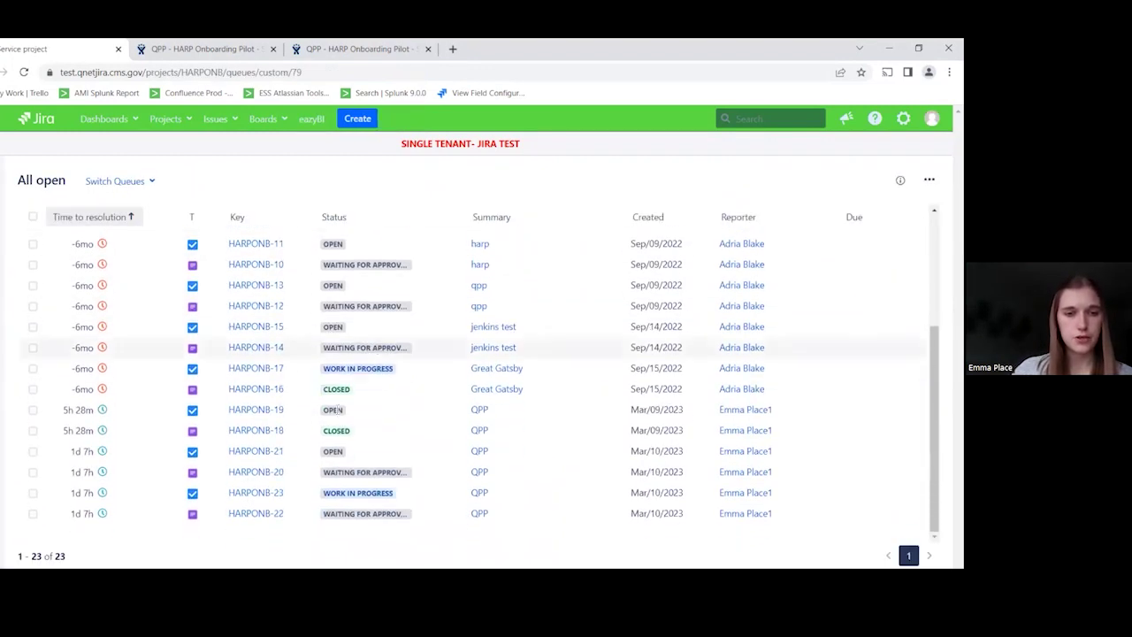
left_click(279, 513)
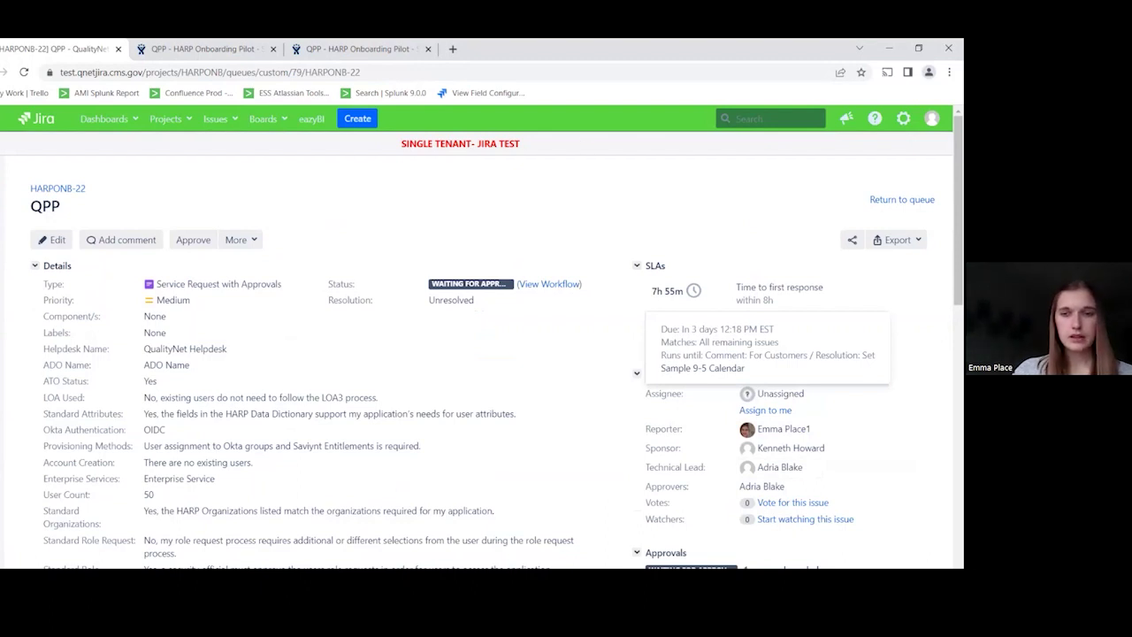
scroll(467, 285, "down", 4)
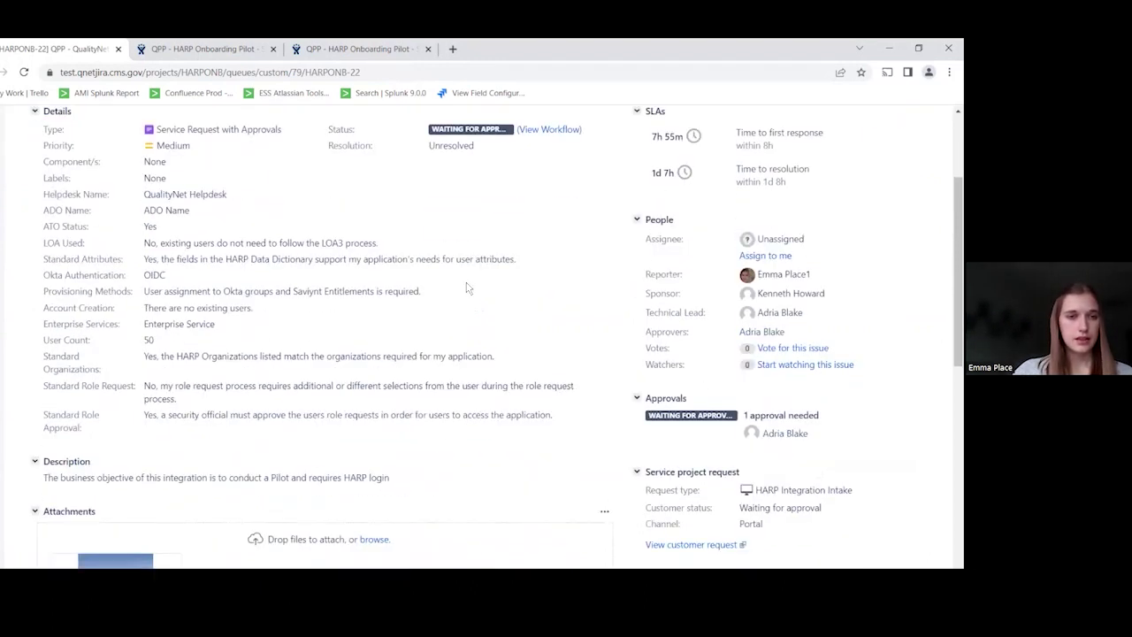
scroll(467, 287, "up", 3)
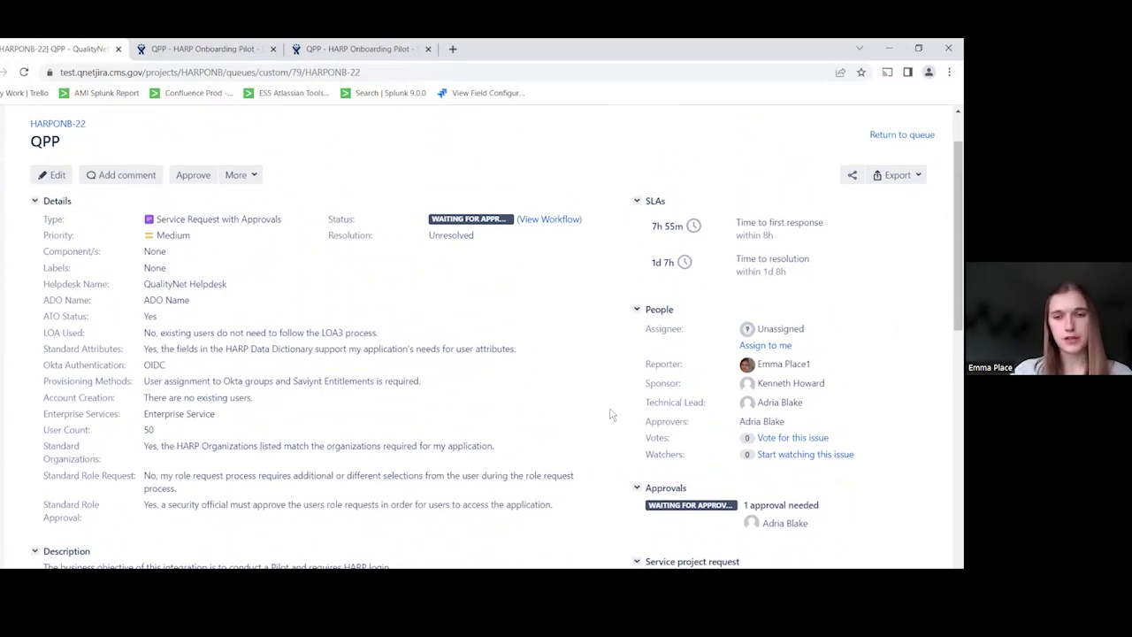
left_click_drag(686, 487, 641, 488)
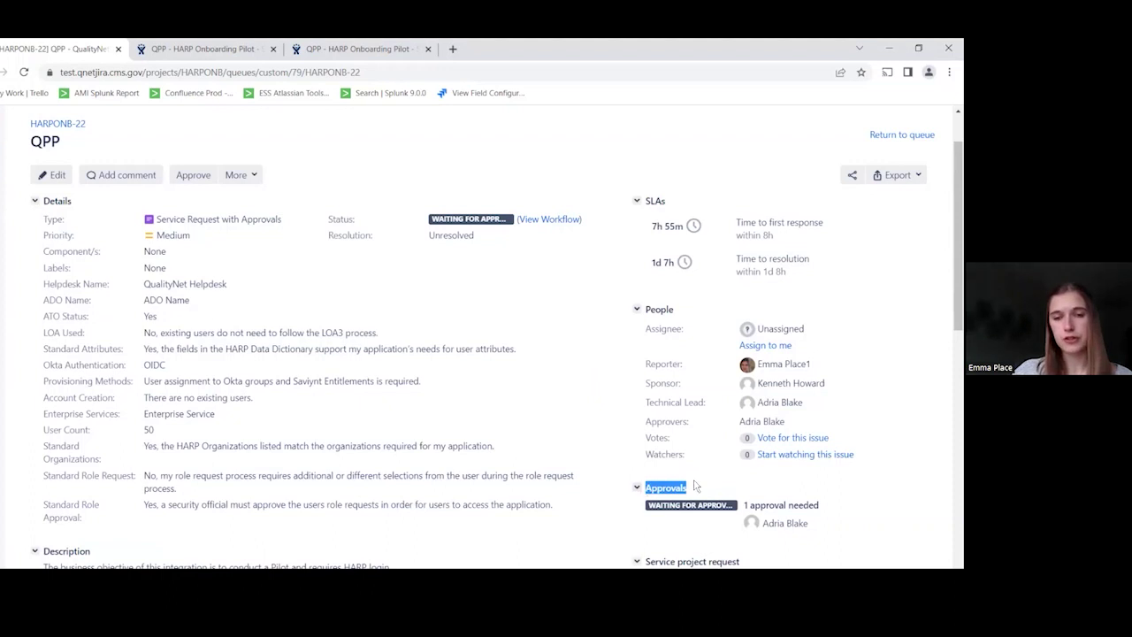
scroll(694, 486, "down", 1)
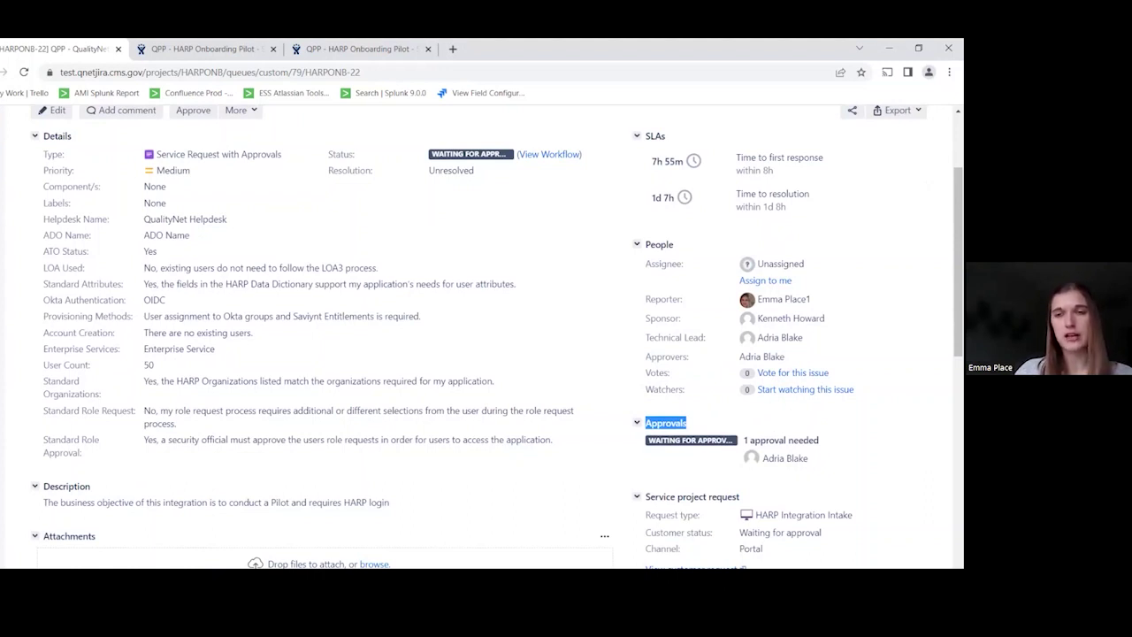
scroll(574, 329, "up", 3)
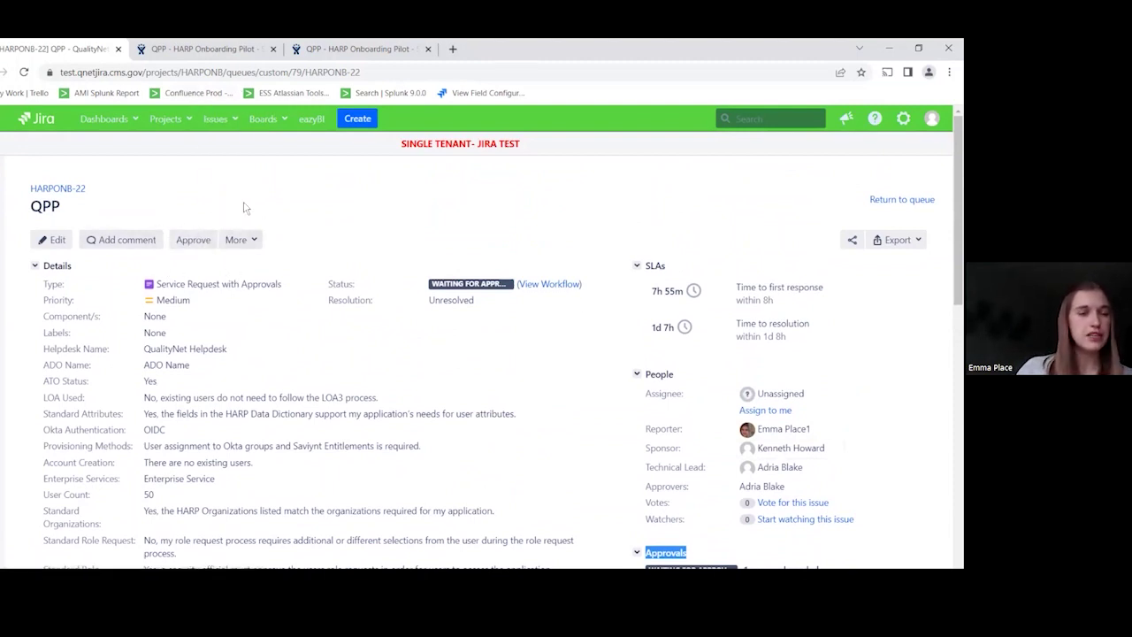
- Approve the HARPONB-22 request and check its Status field
left_click(188, 242)
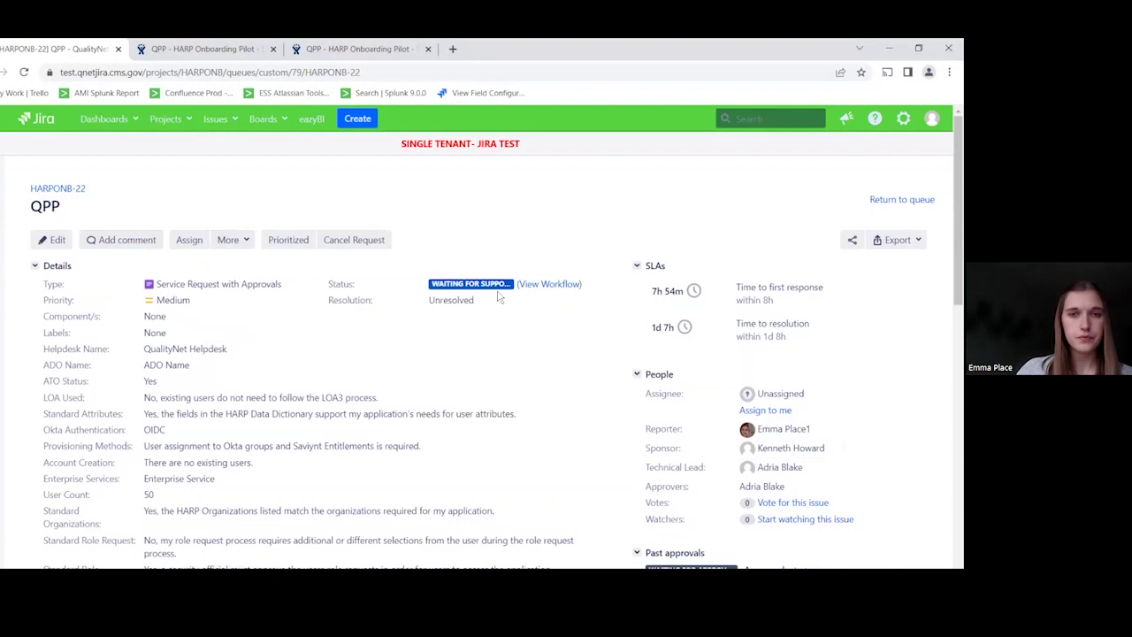
left_click_drag(329, 284, 355, 284)
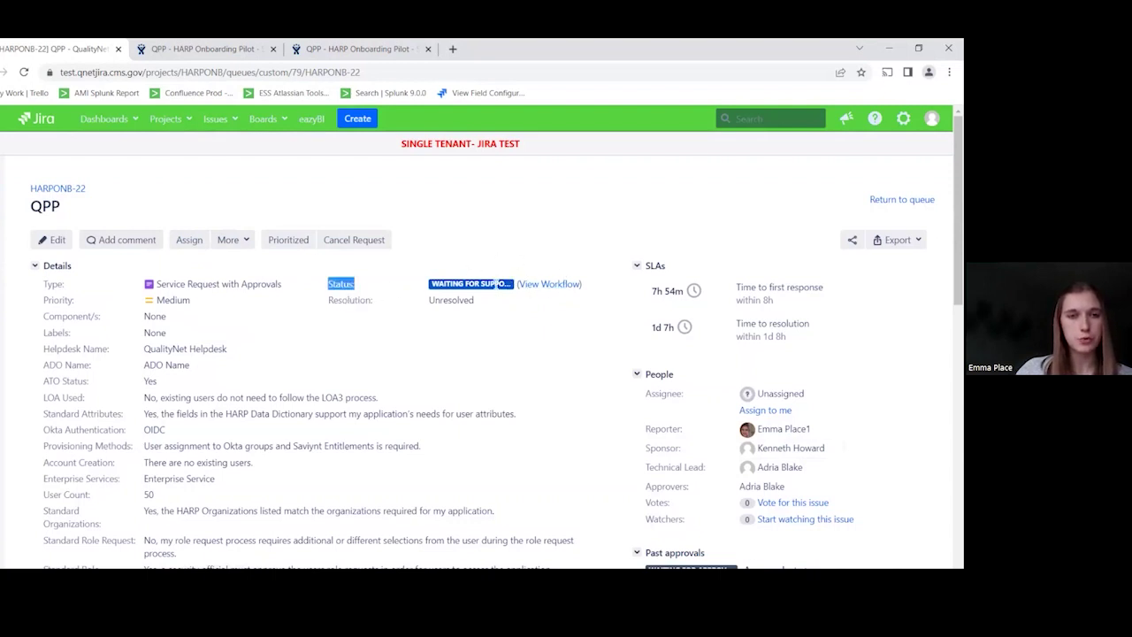
left_click(557, 220)
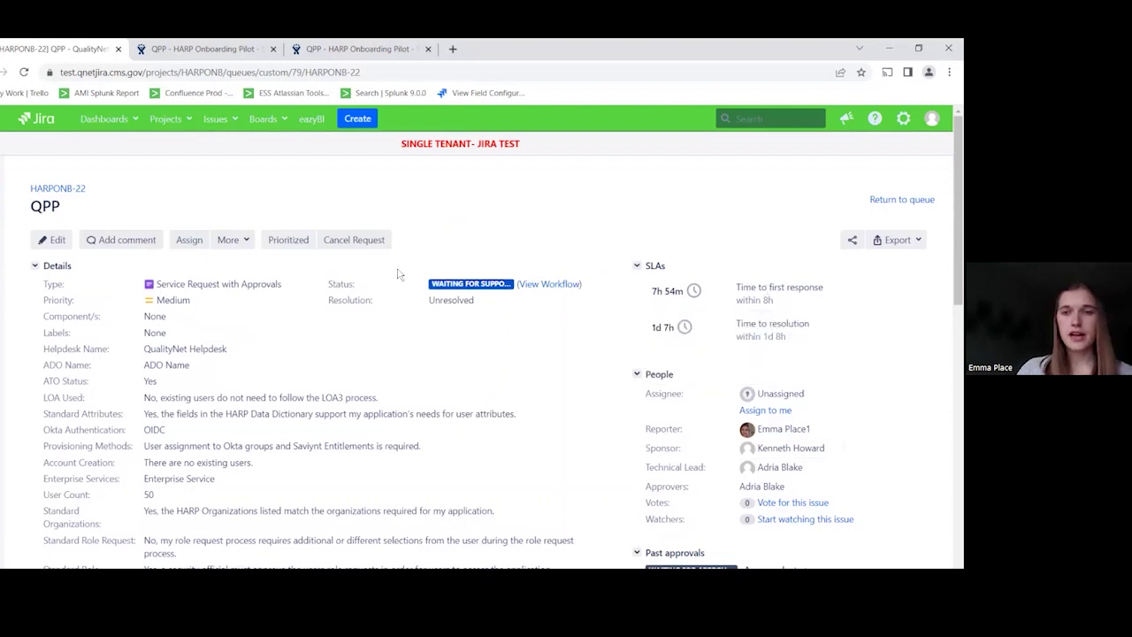
- Mark it Prioritized with a customer reply saying it has been prioritized by CMS
left_click(292, 239)
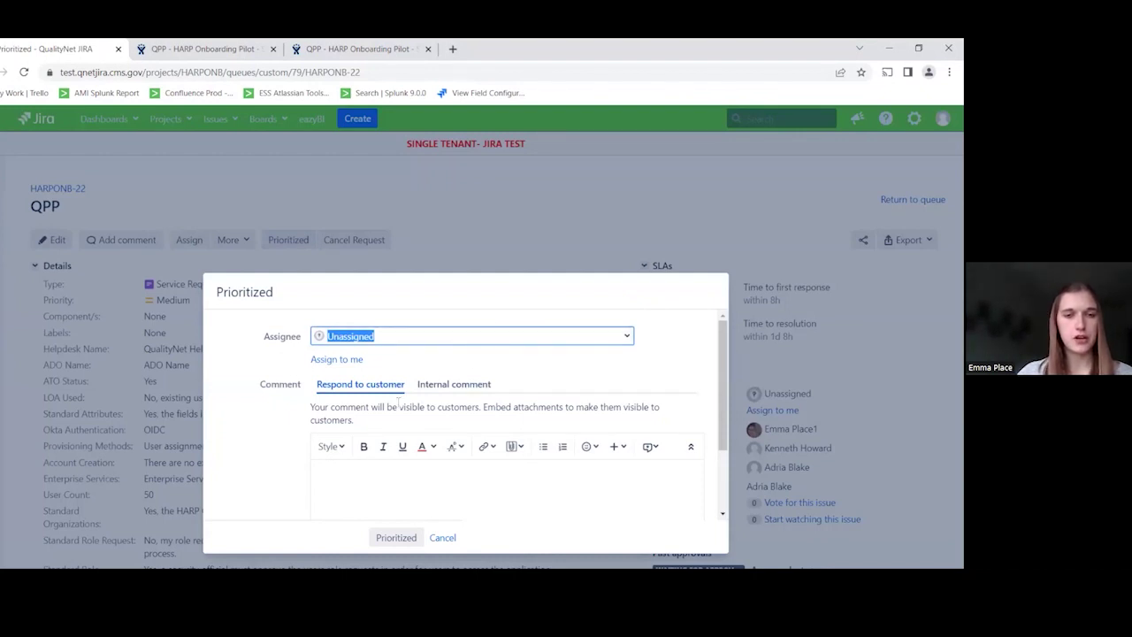
scroll(380, 407, "down", 1)
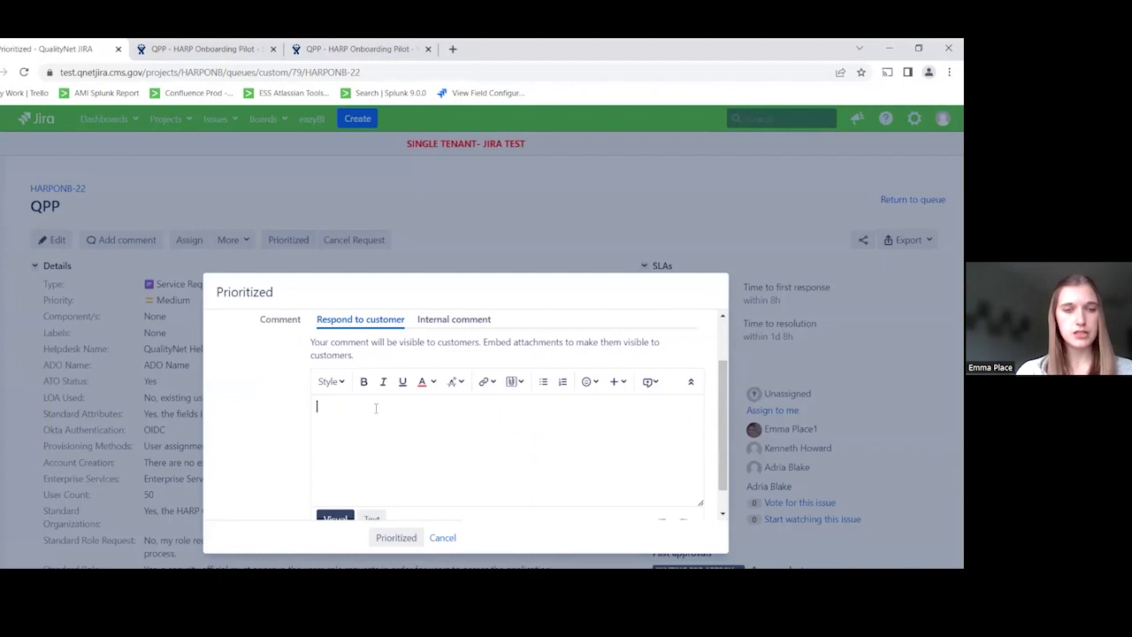
type("This has been")
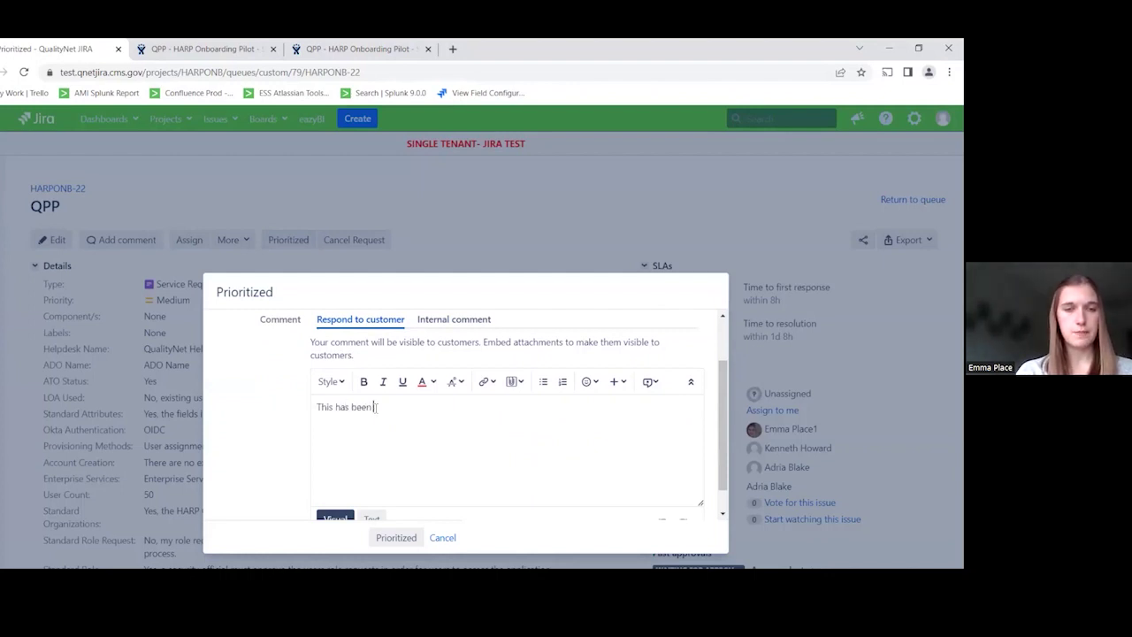
type("prioritized by CMS and we will begin addressing your request")
left_click(396, 537)
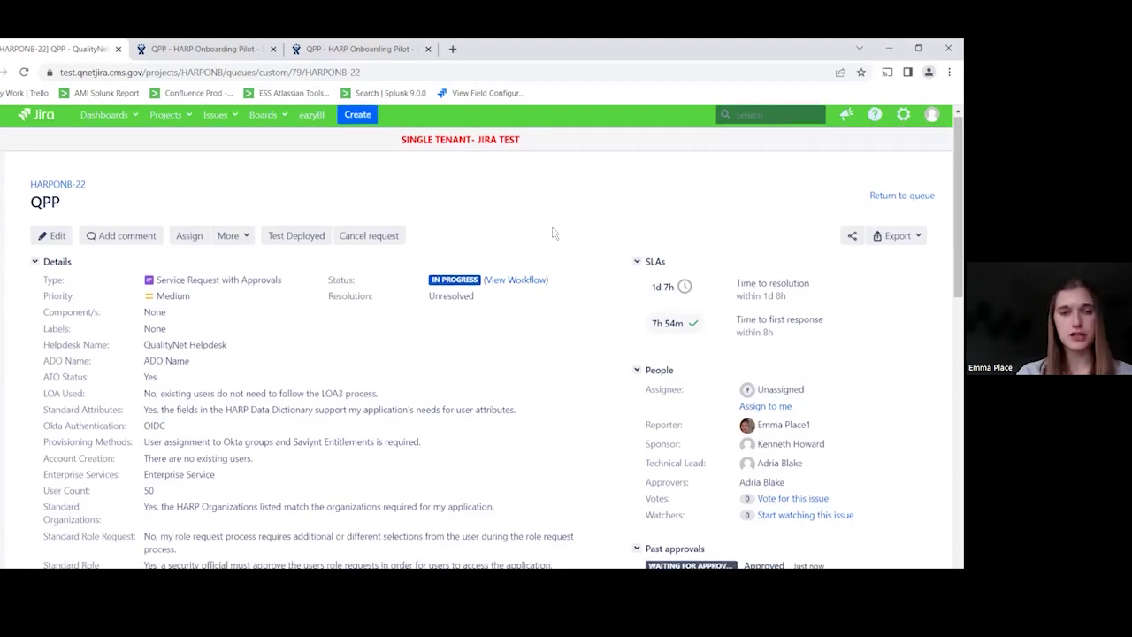
- Reload the QPP request page in the Help Center customer portal
scroll(553, 233, "down", 1)
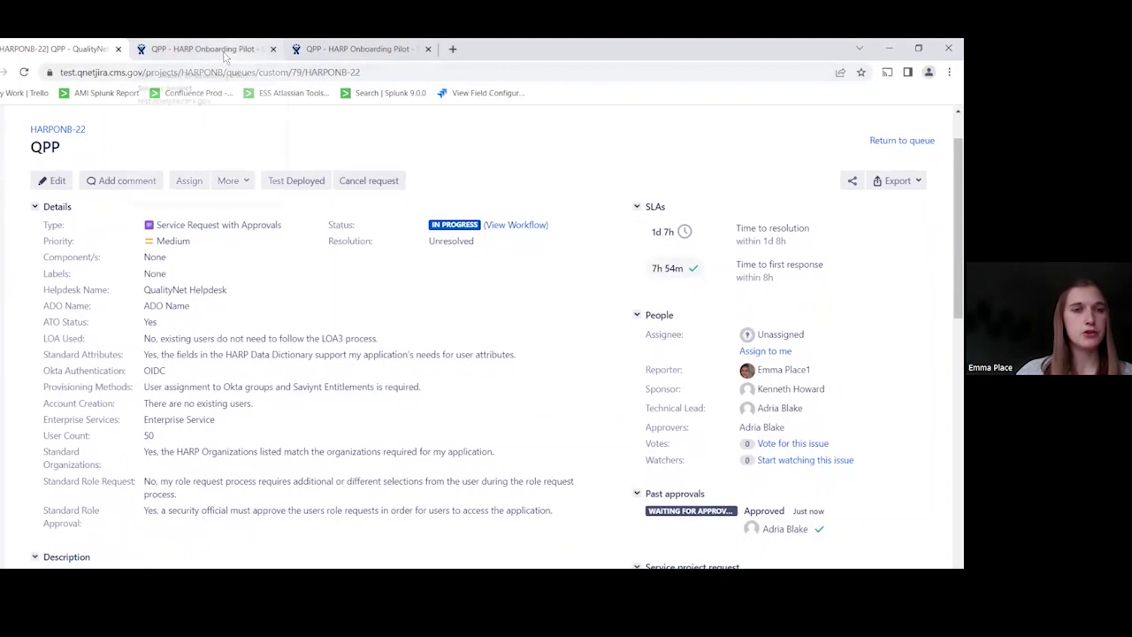
scroll(212, 168, "up", 1)
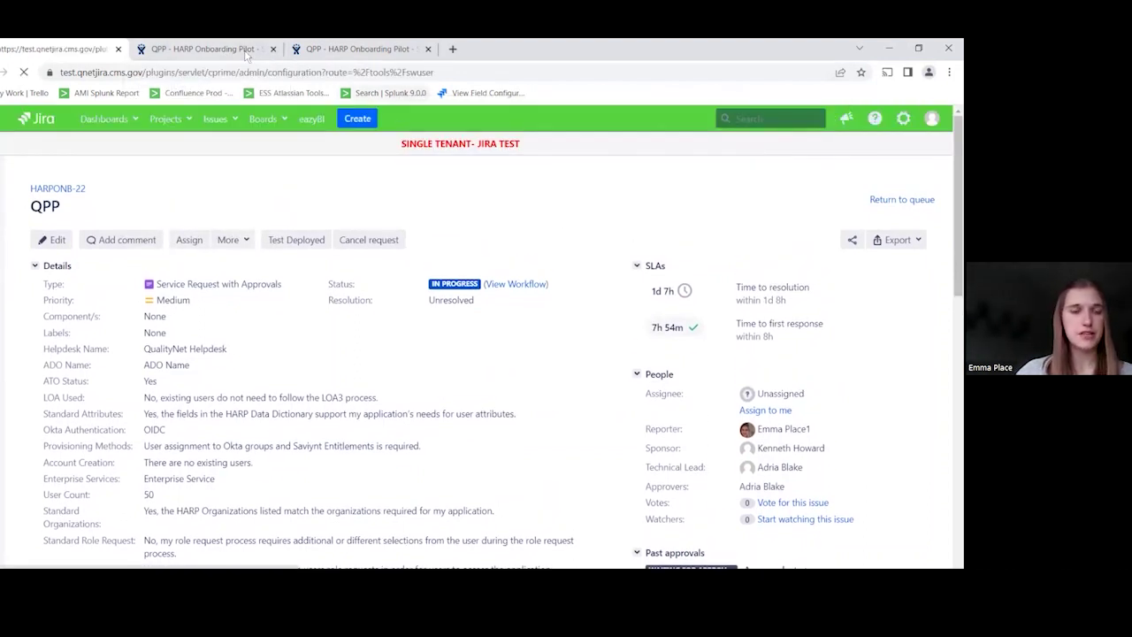
left_click(203, 48)
left_click(205, 76)
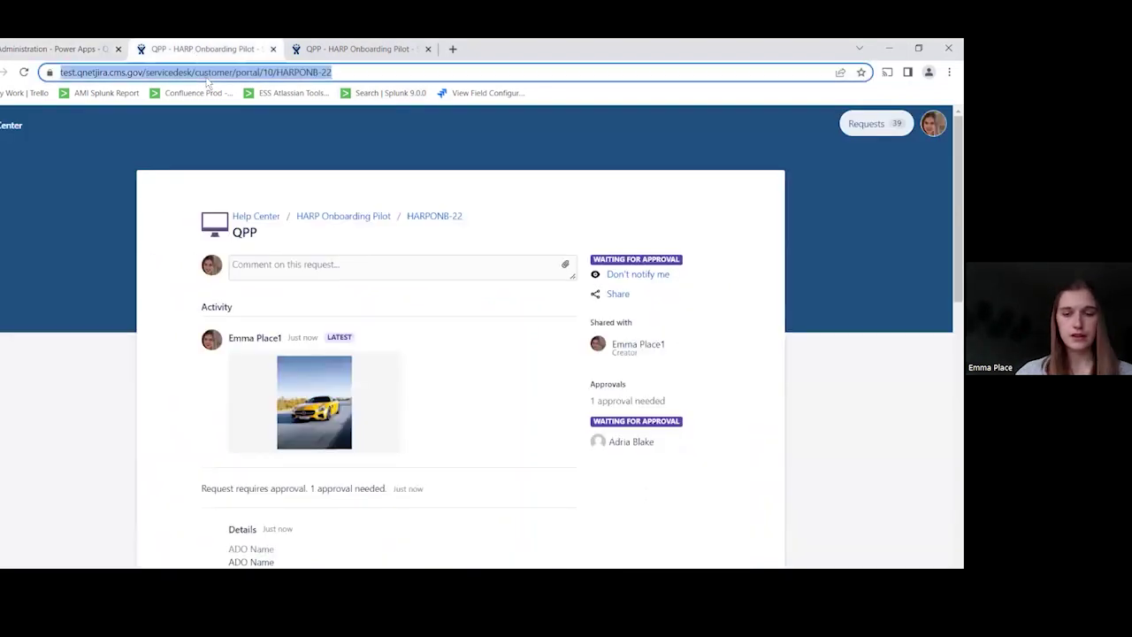
key("Return")
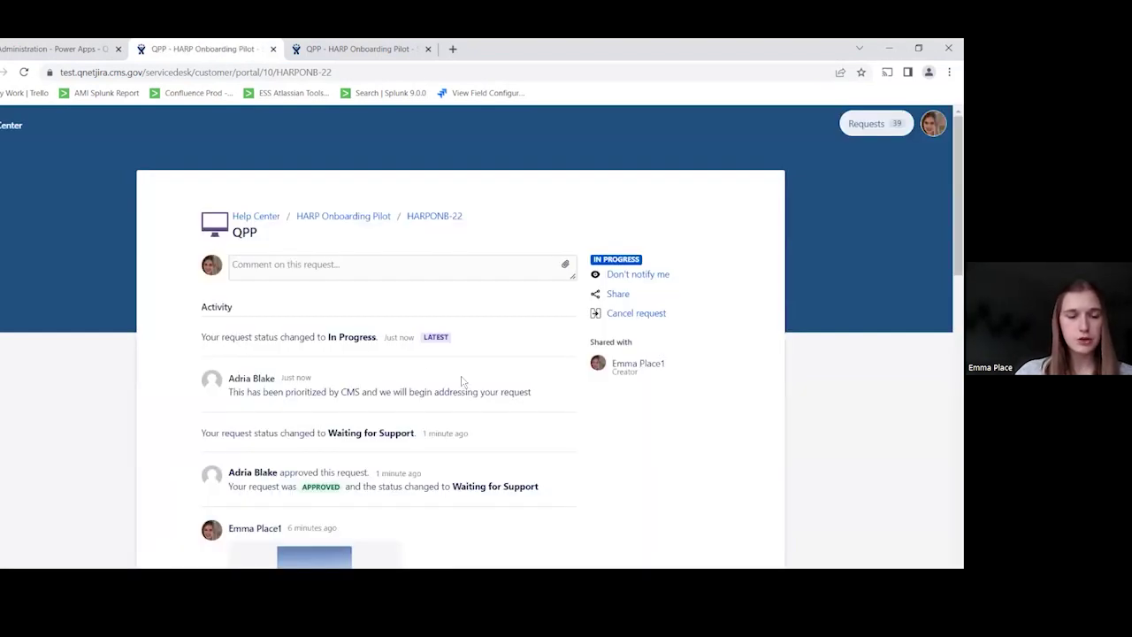
- Highlight the latest In Progress status update in the request's activity
scroll(424, 374, "down", 1)
left_click_drag(537, 329, 226, 314)
left_click(269, 273)
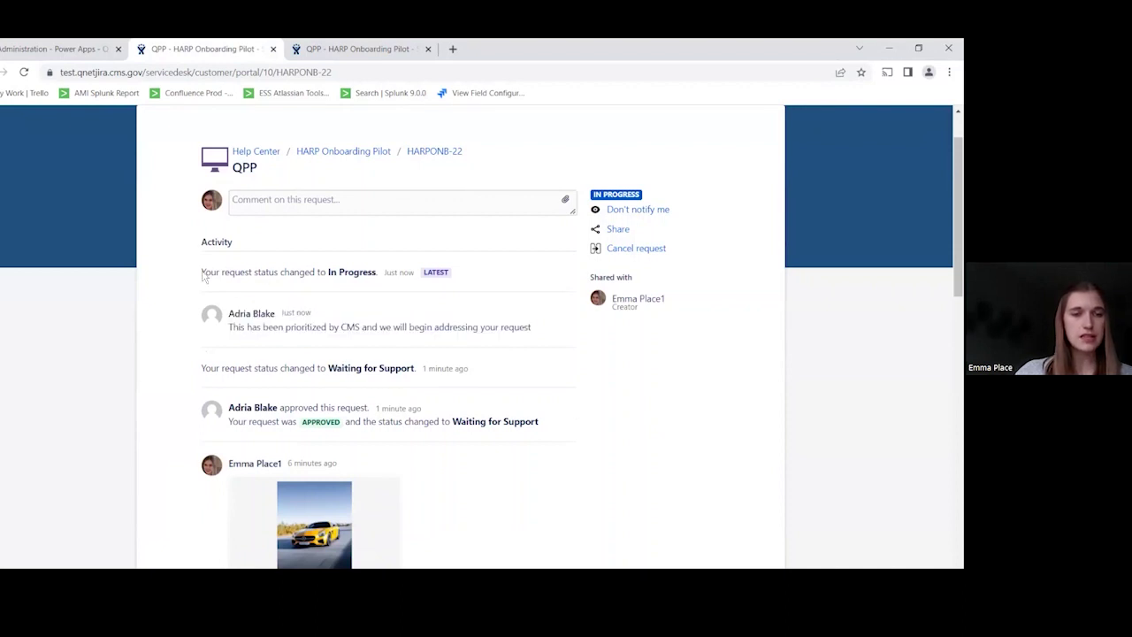
left_click_drag(203, 276, 447, 276)
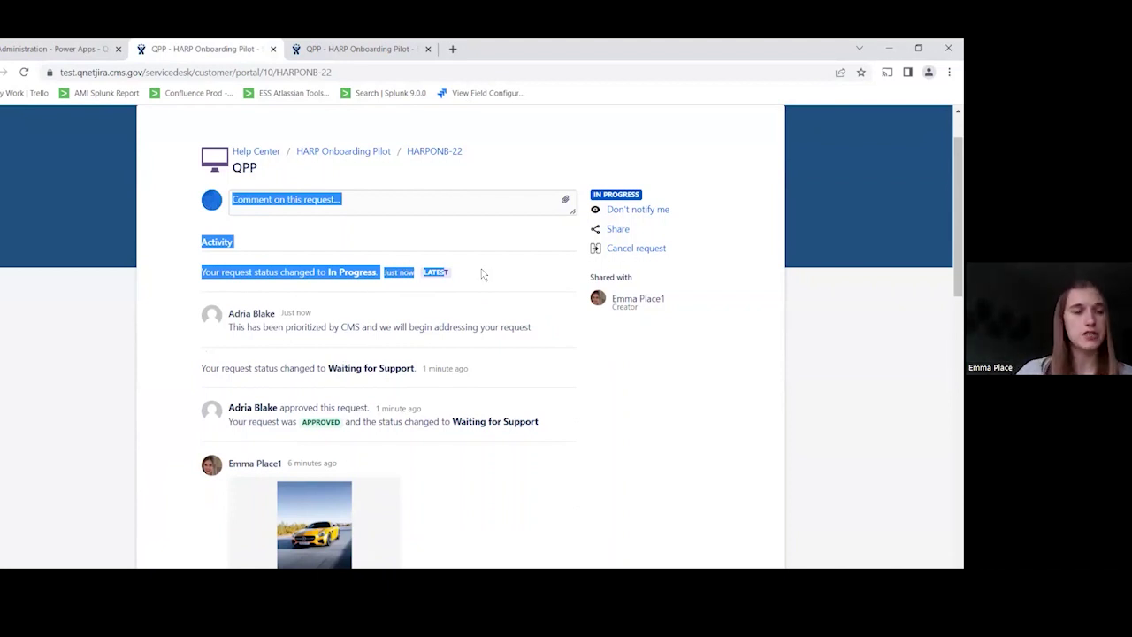
scroll(480, 273, "up", 2)
- Open the HARP Onboarding Pilot project's request type settings for the HARP Integration group
left_click(64, 53)
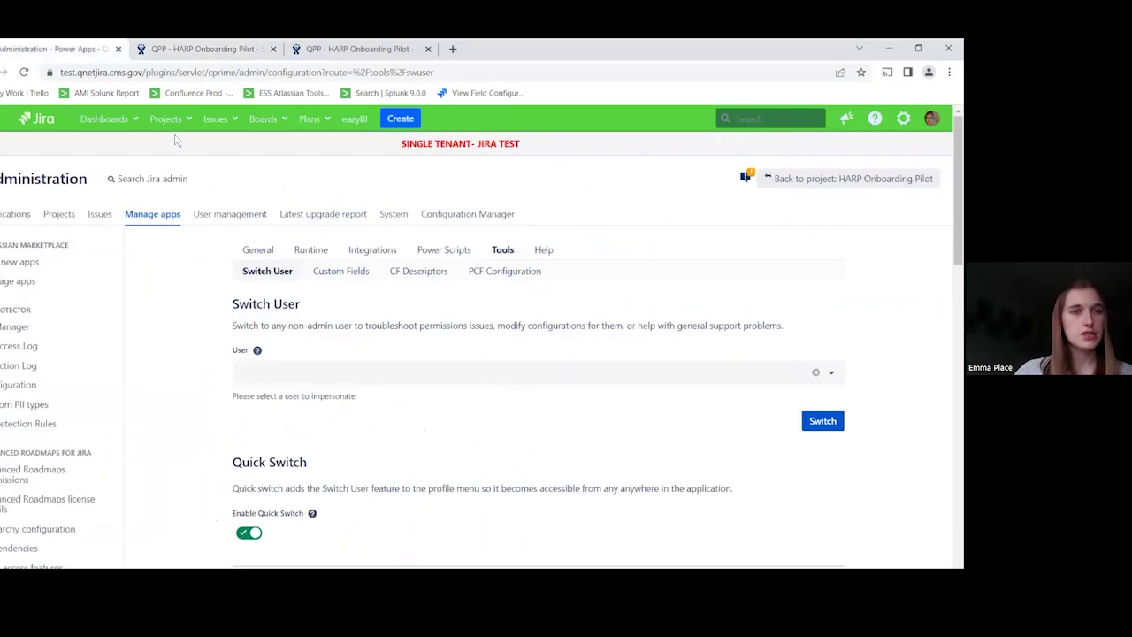
left_click(165, 119)
left_click(202, 166)
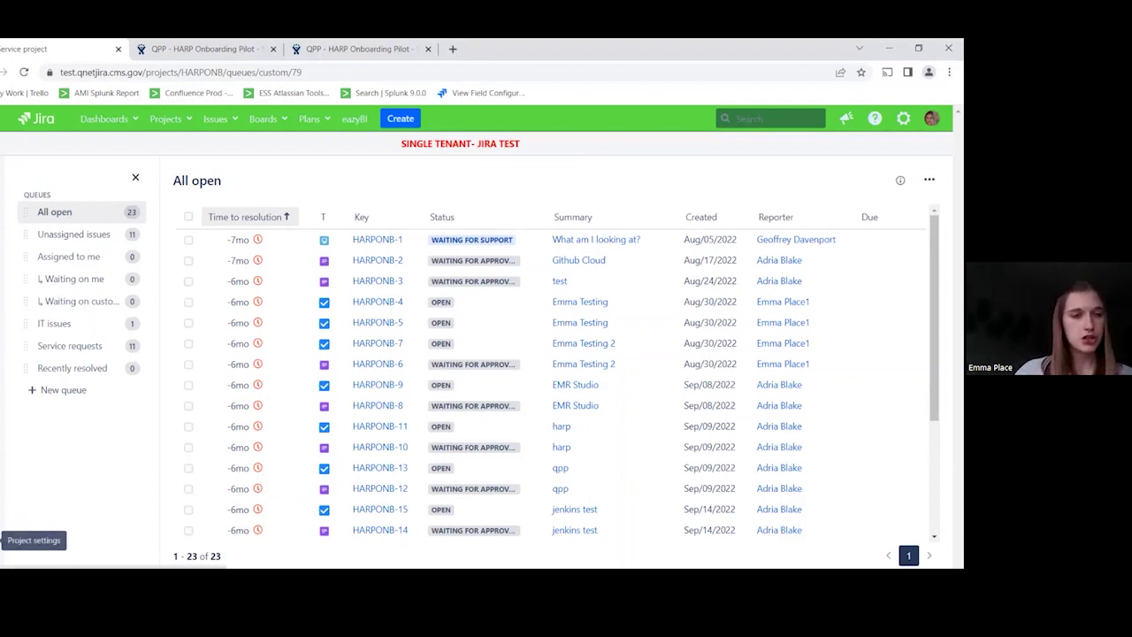
left_click(7, 540)
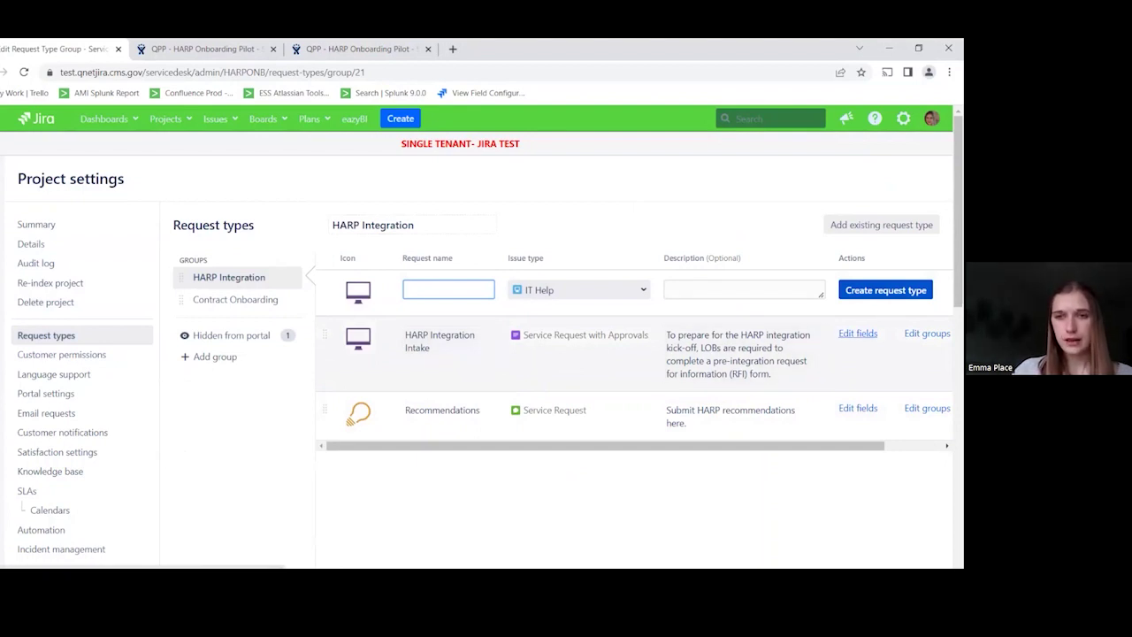
- Open HARP Integration Intake's fields, review the Display name and Field help columns, and edit Application Name
left_click(857, 334)
scroll(546, 353, "down", 2)
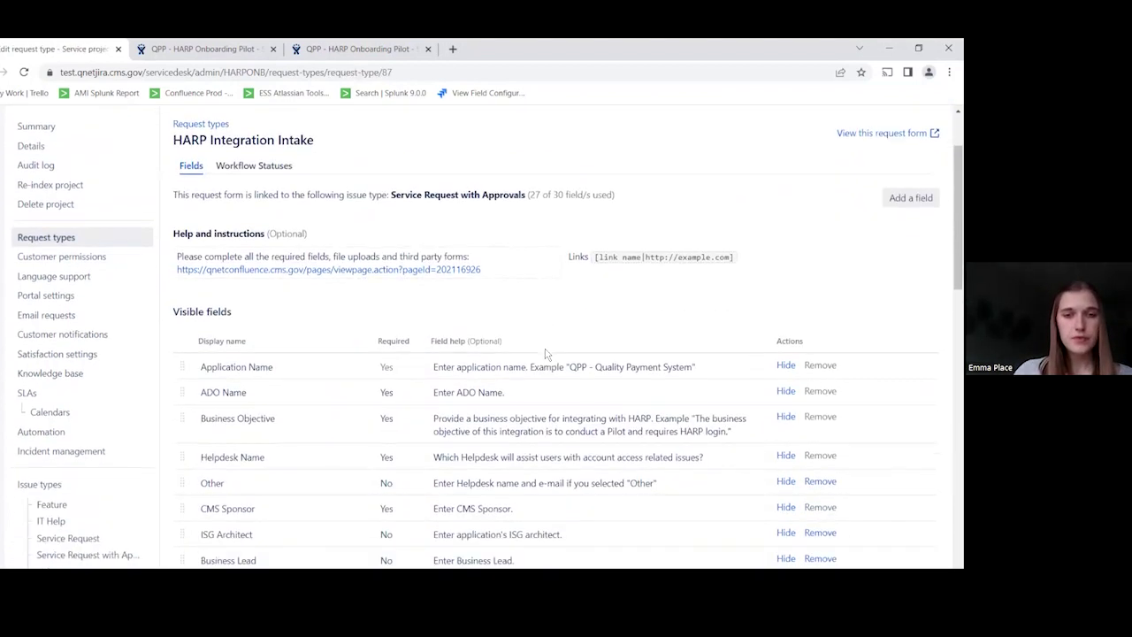
scroll(545, 353, "down", 2)
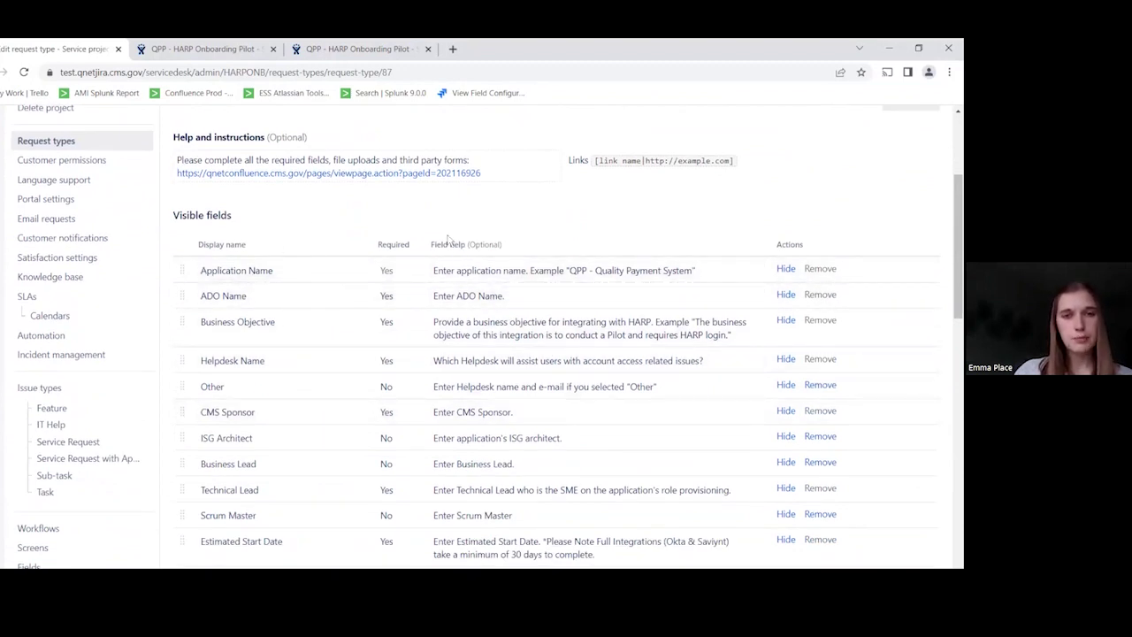
left_click_drag(435, 244, 520, 261)
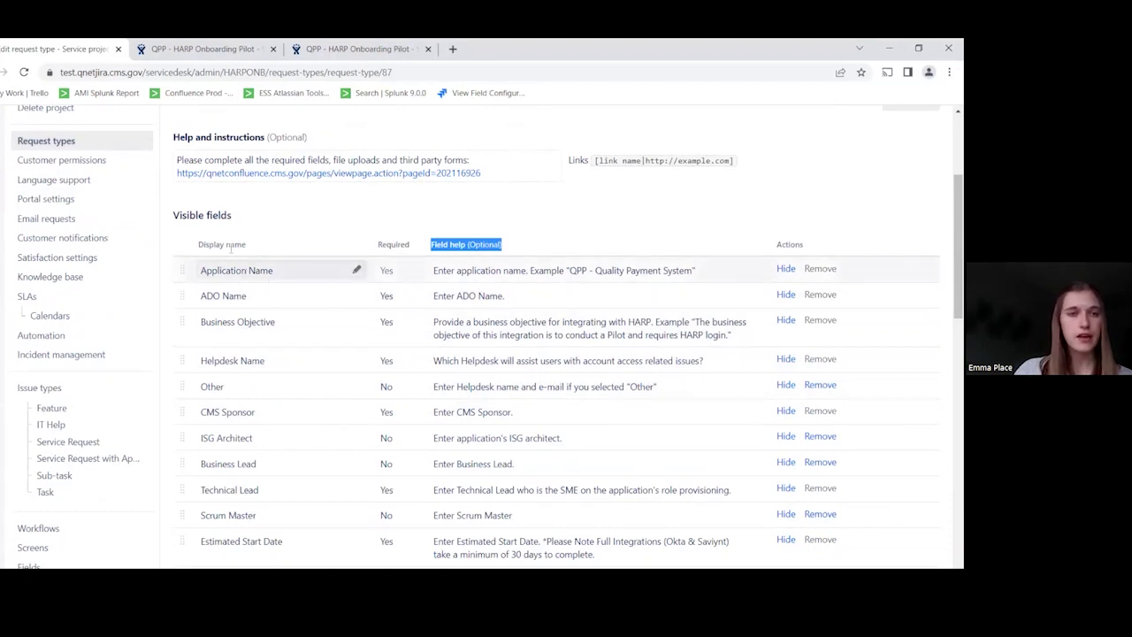
left_click_drag(249, 246, 196, 250)
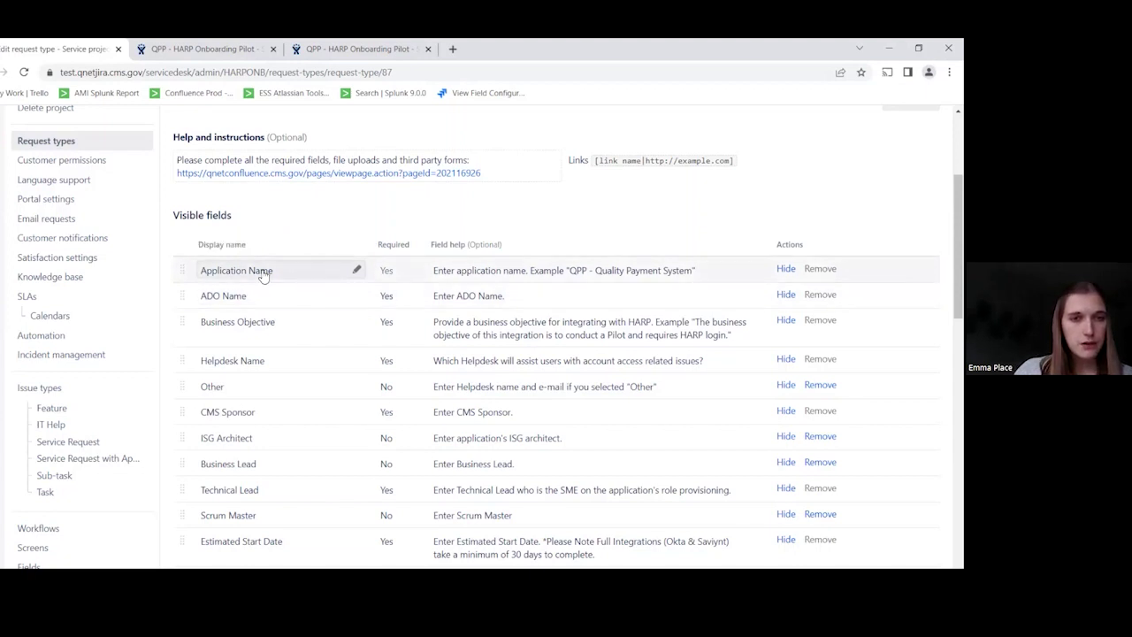
left_click(305, 271)
left_click(305, 271)
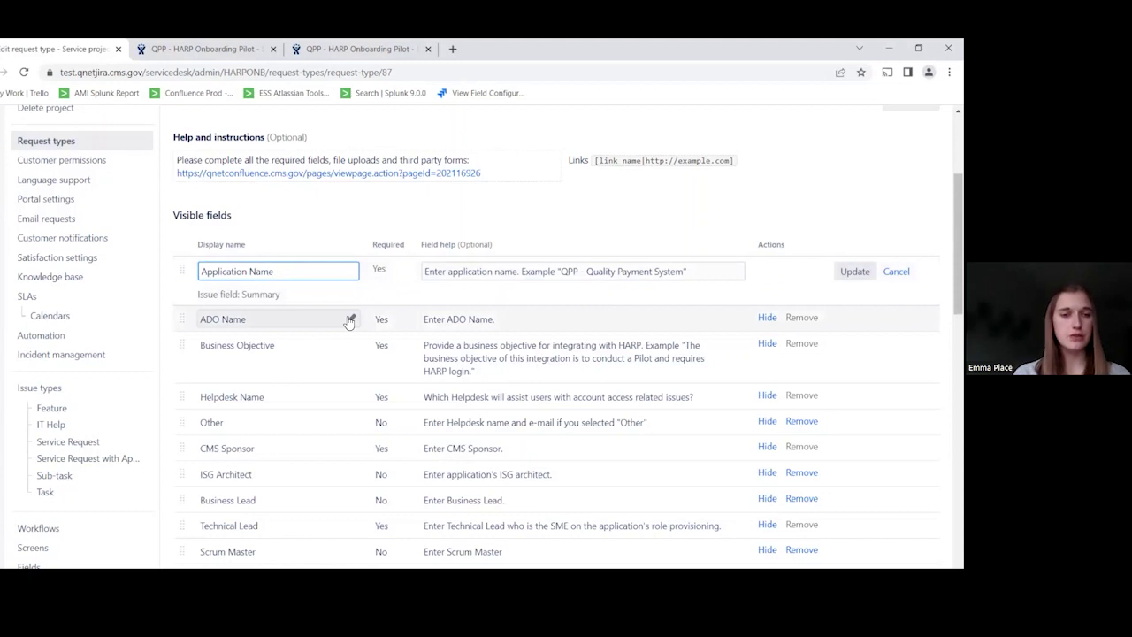
- Scroll through the rest of the Visible fields list and back up
scroll(348, 320, "down", 3)
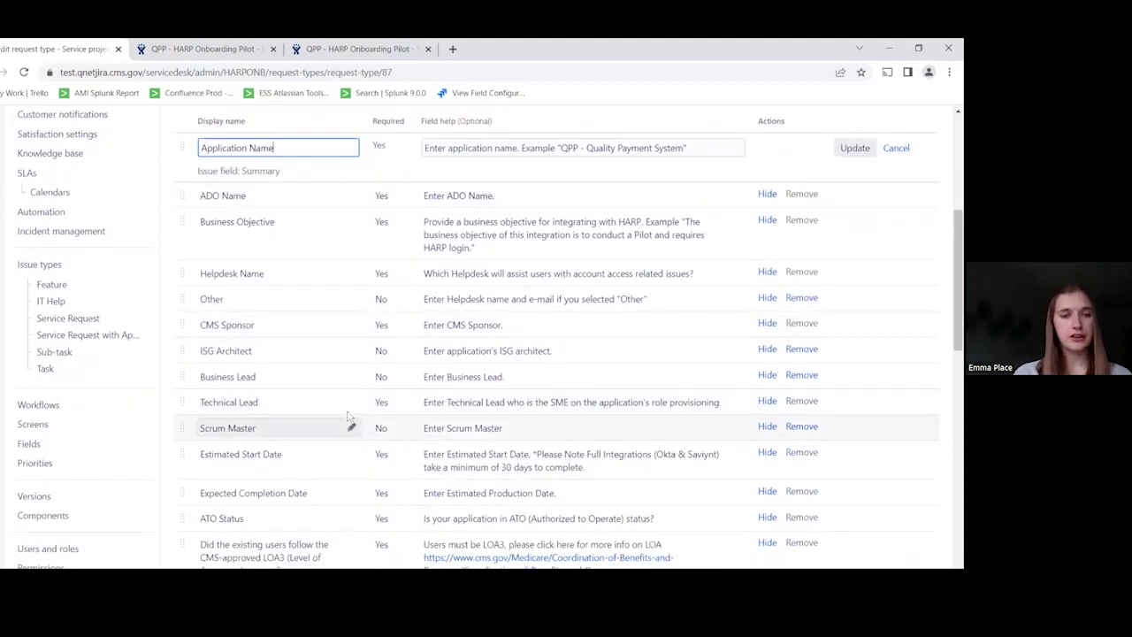
scroll(348, 420, "down", 3)
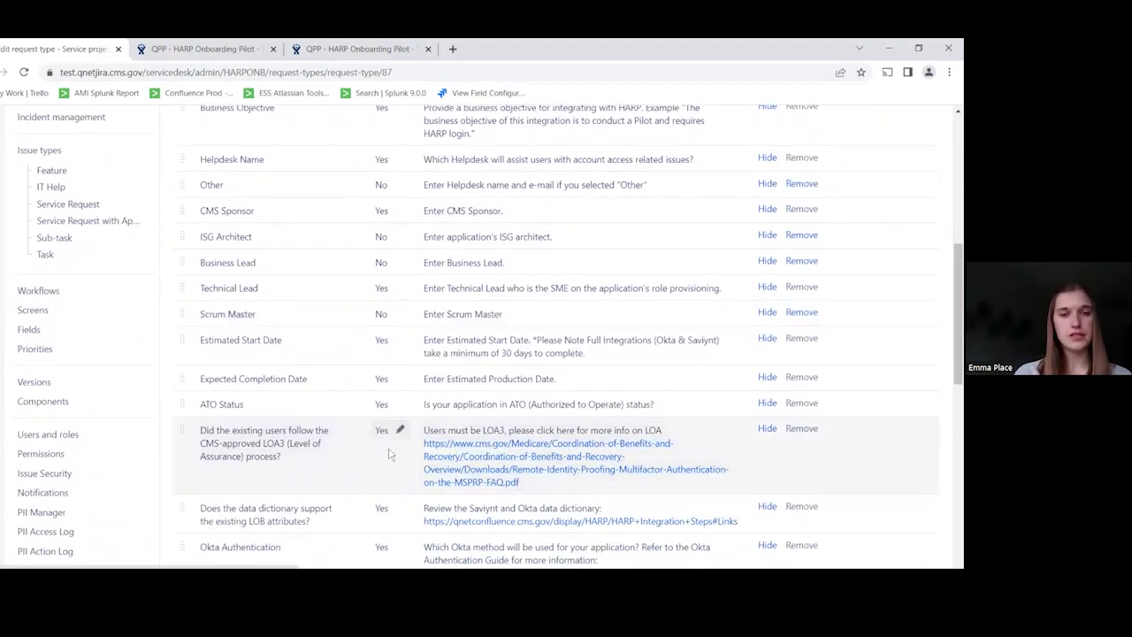
scroll(389, 454, "down", 3)
scroll(389, 454, "down", 3)
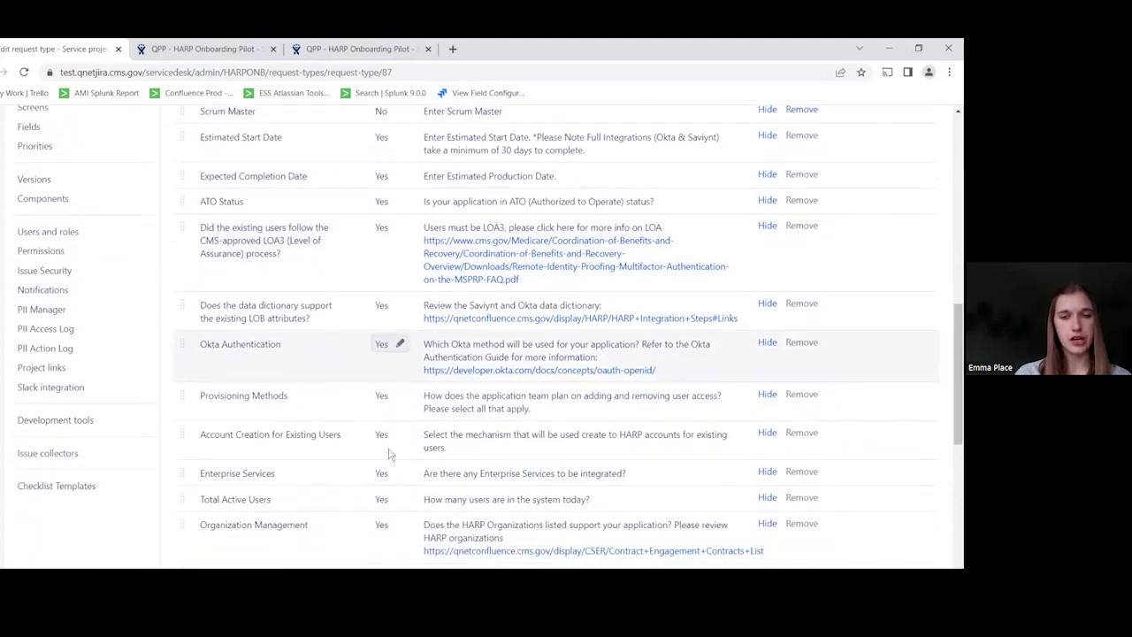
scroll(389, 454, "up", 8)
scroll(389, 454, "up", 4)
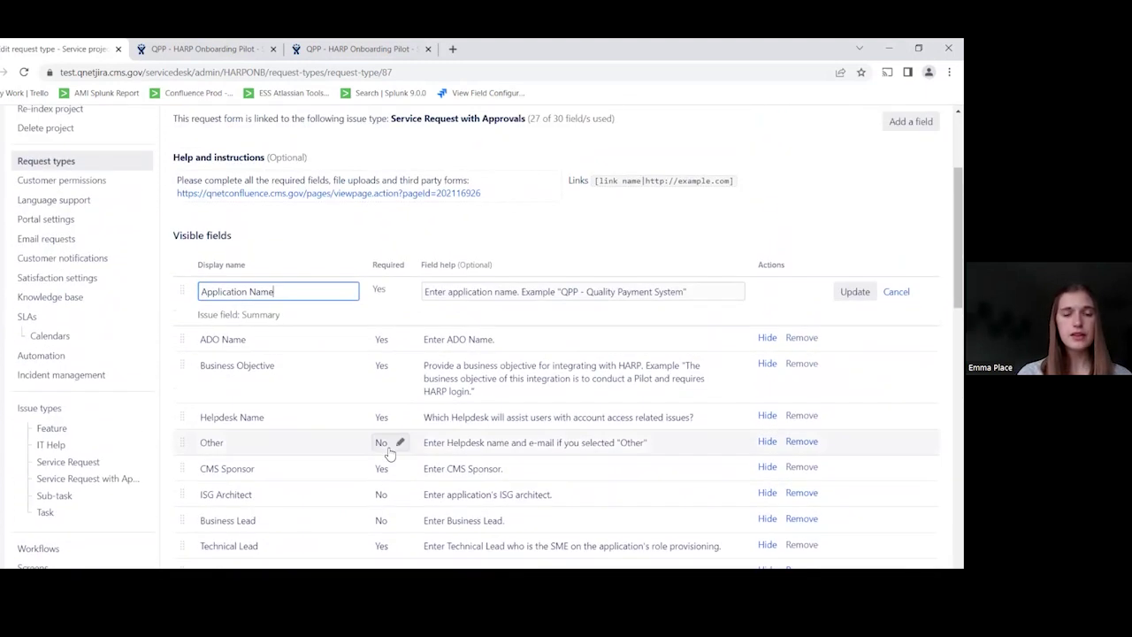
scroll(389, 454, "up", 4)
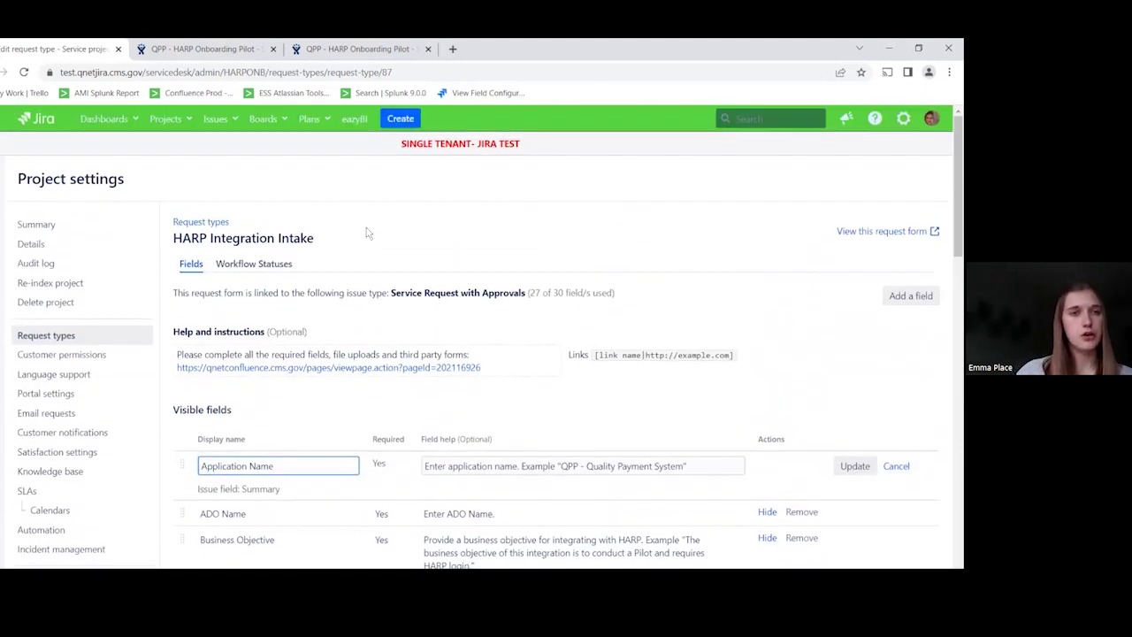
- Open HARPONB-22 and check its Time to resolution and Time to first response SLA details
left_click(225, 125)
left_click(276, 227)
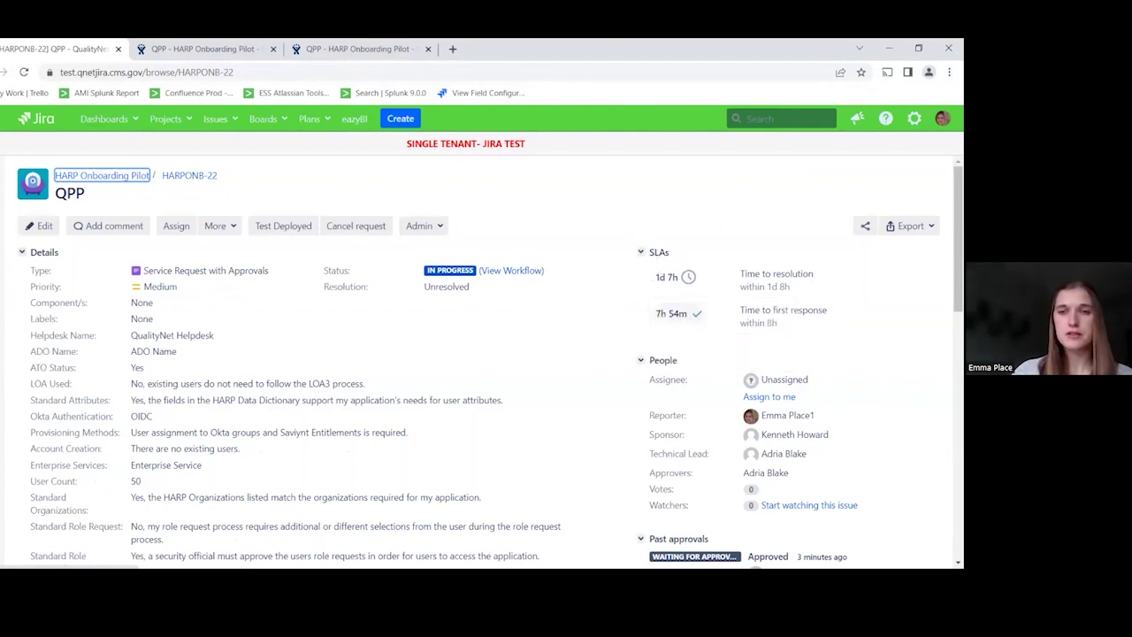
mouse_move(669, 277)
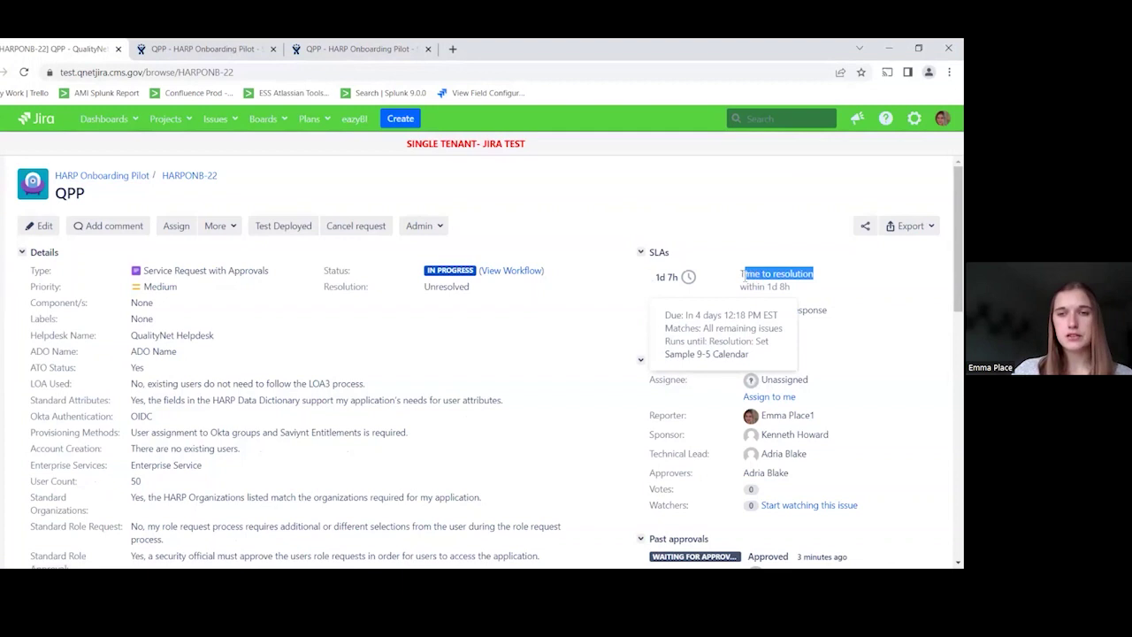
mouse_move(757, 320)
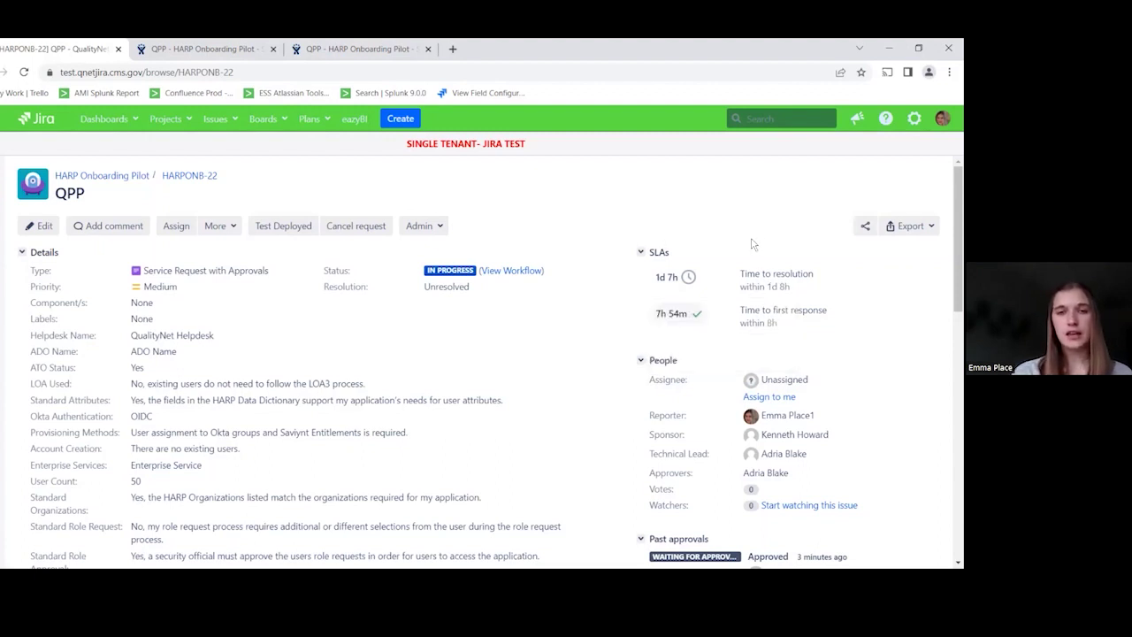
mouse_move(672, 313)
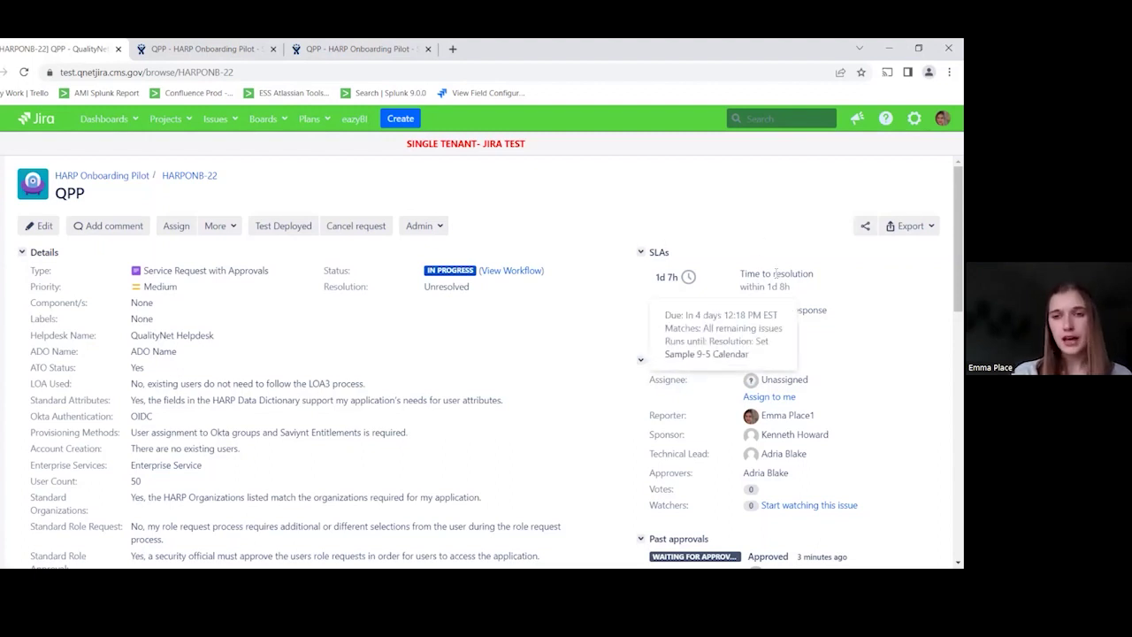